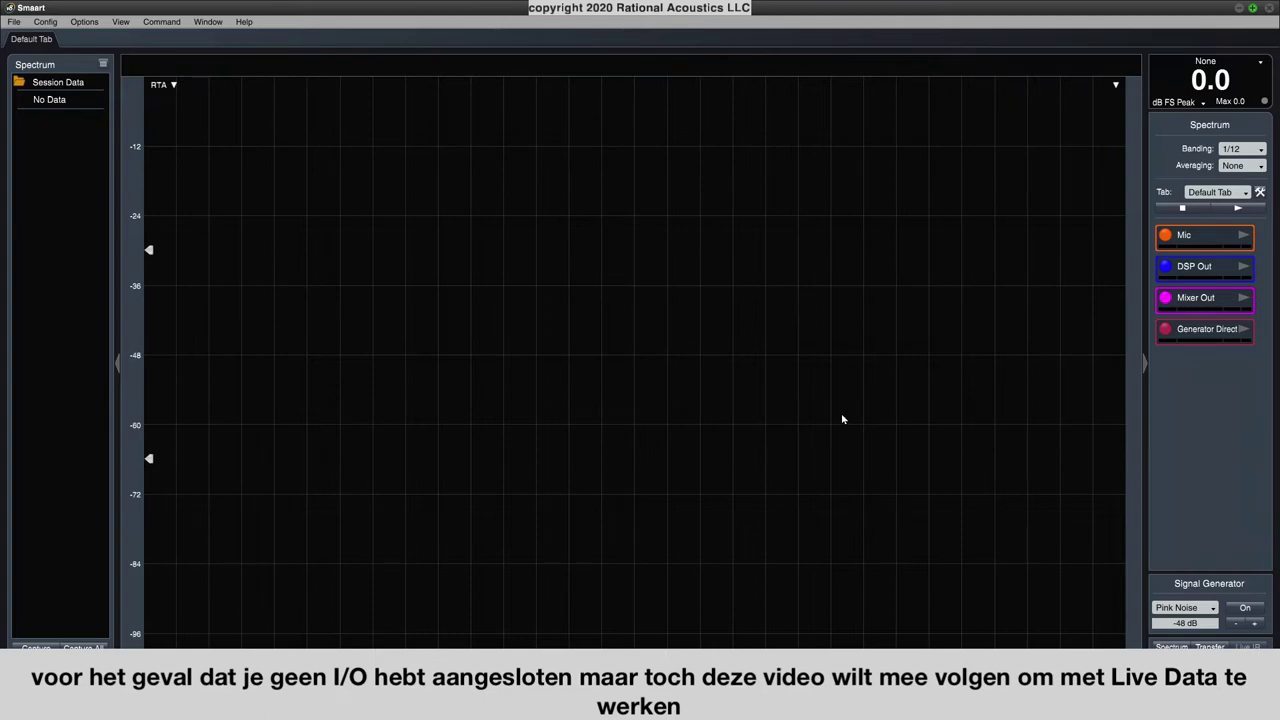
In I/O Config, enable the Generator input and the built-in Microphone Array's Left channel only.
left_click(45, 21)
left_click(60, 41)
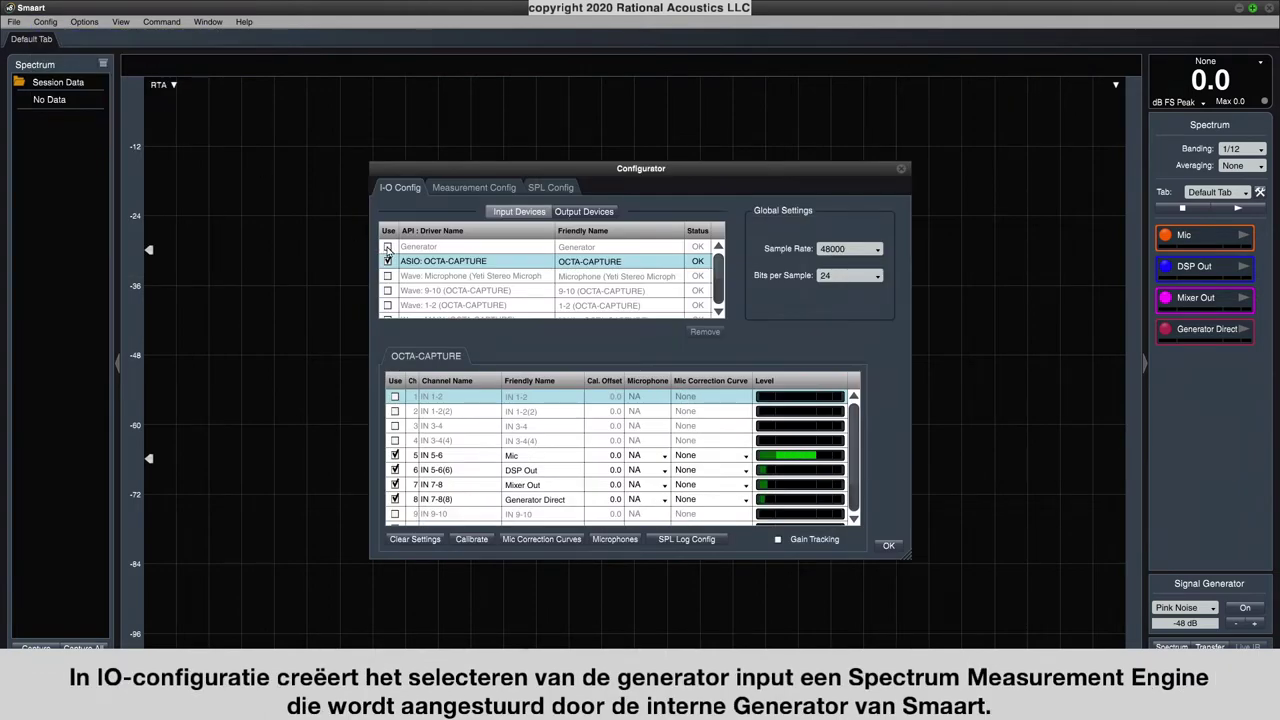
left_click(388, 247)
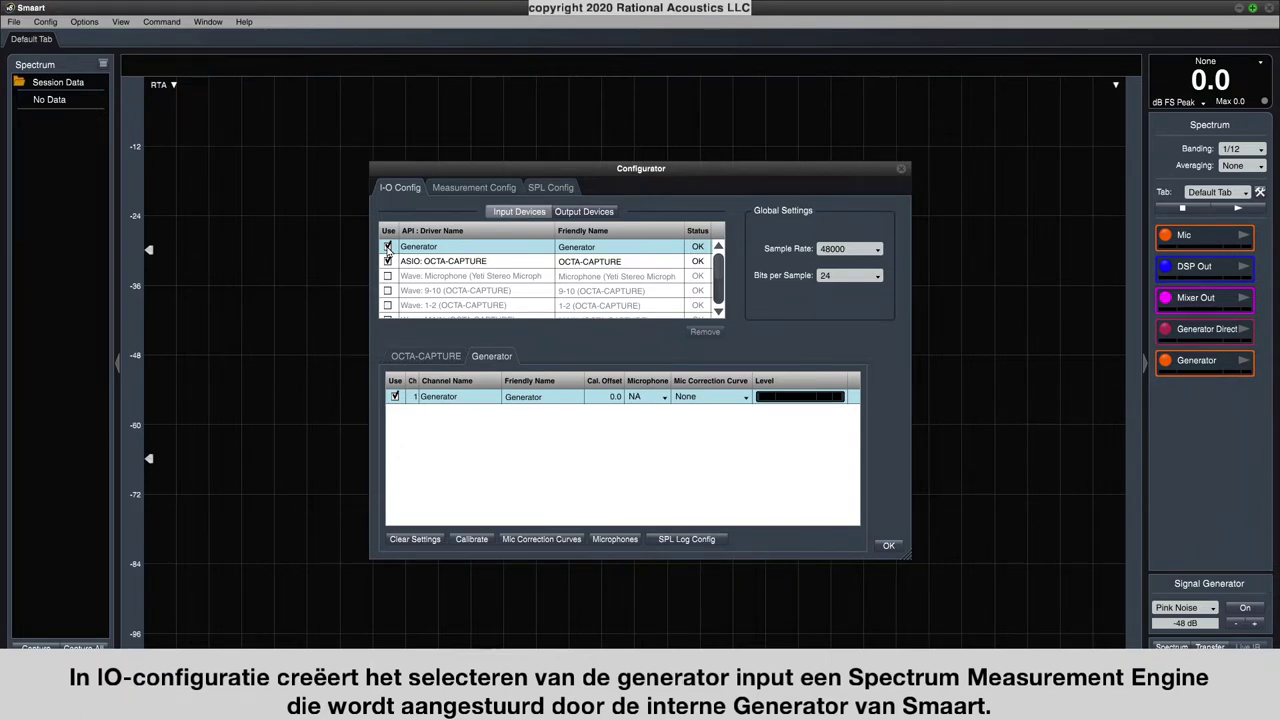
scroll(436, 288, "down", 2)
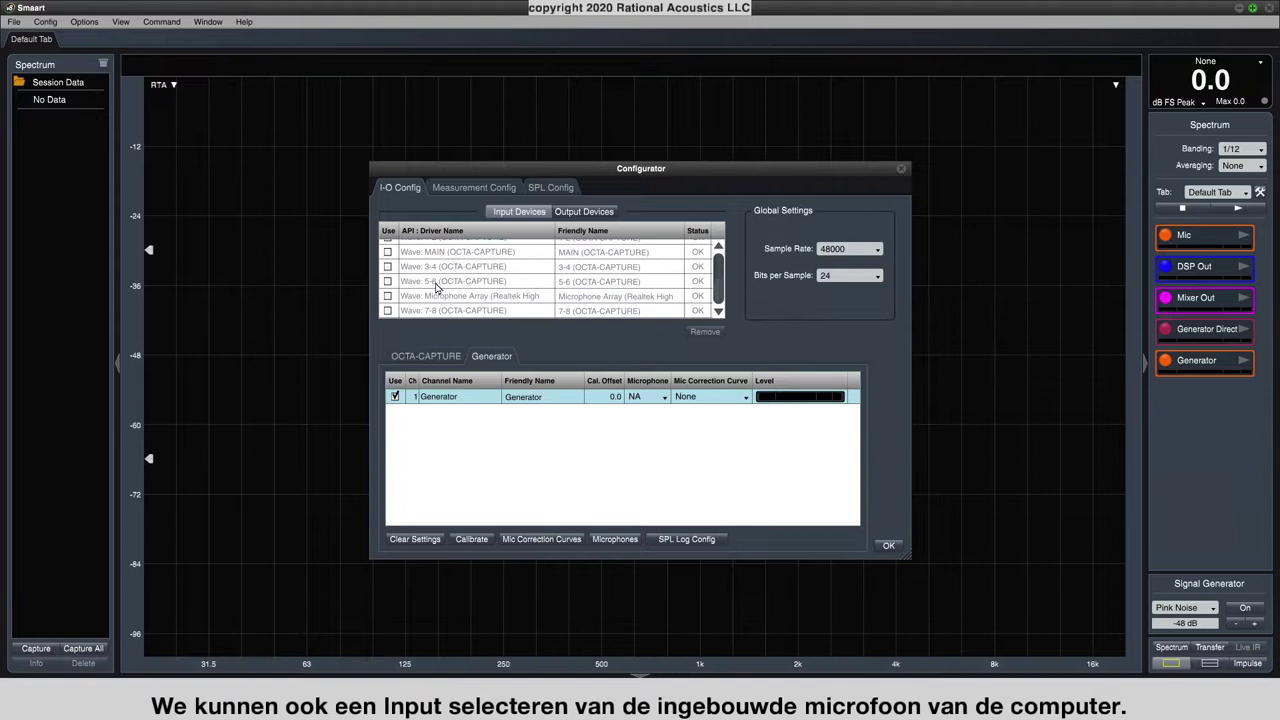
left_click(388, 296)
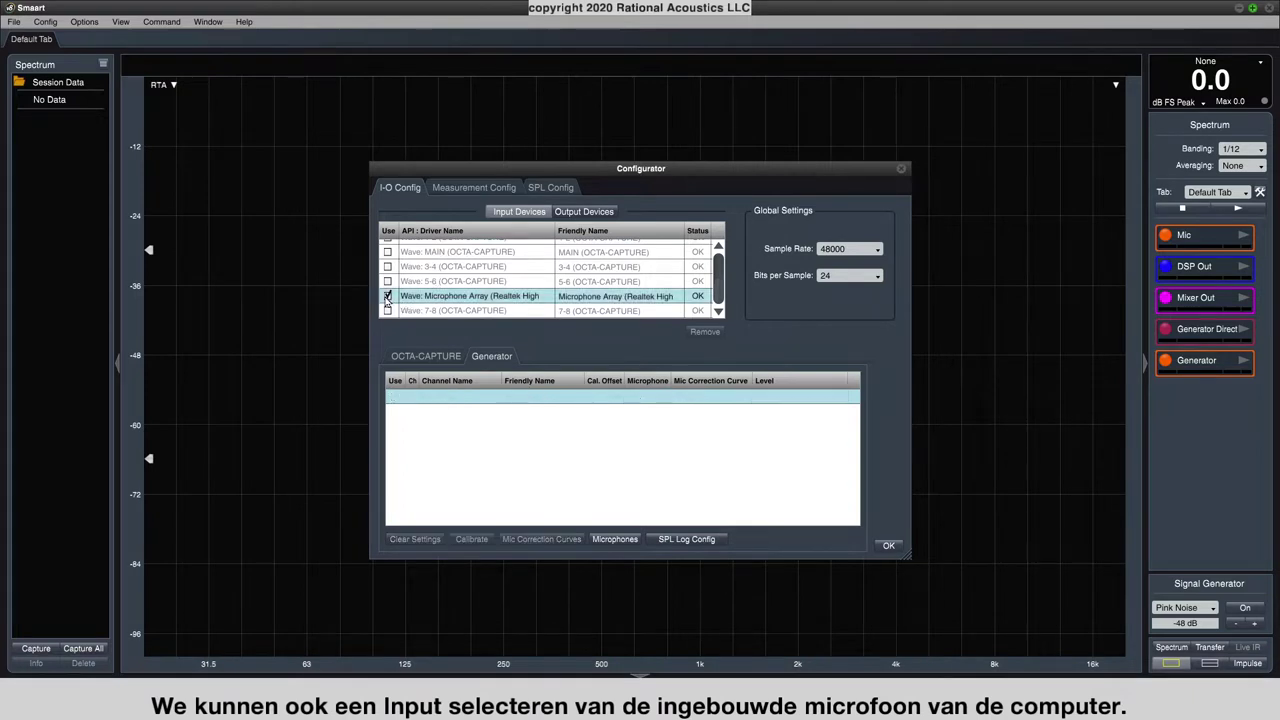
left_click(395, 411)
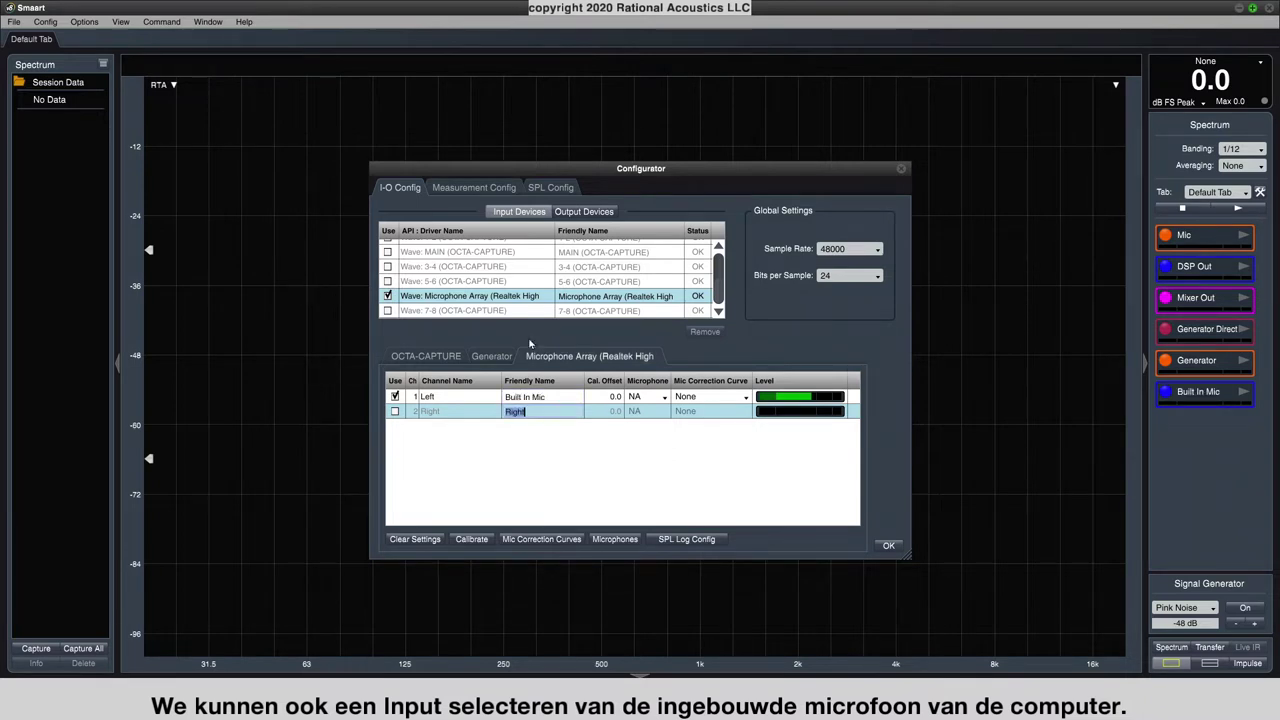
In Measurement Config, colour the Generator measurement purple and apply it.
left_click(479, 189)
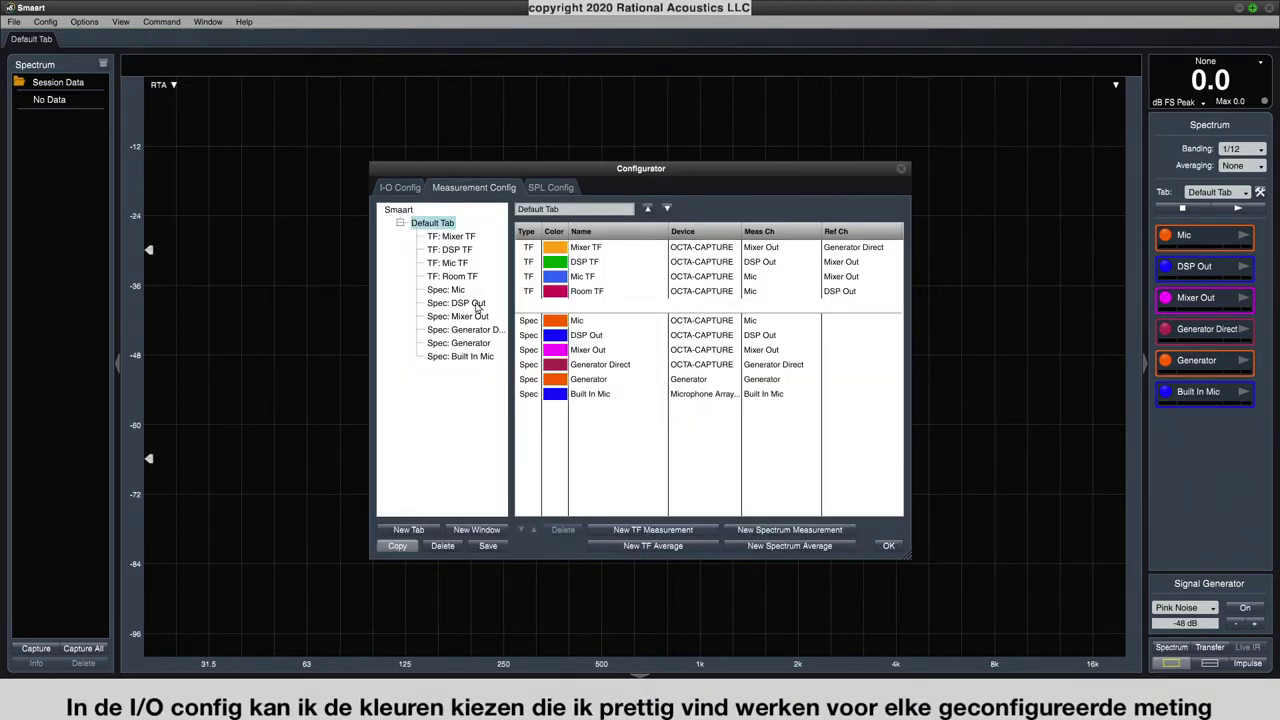
left_click(524, 380)
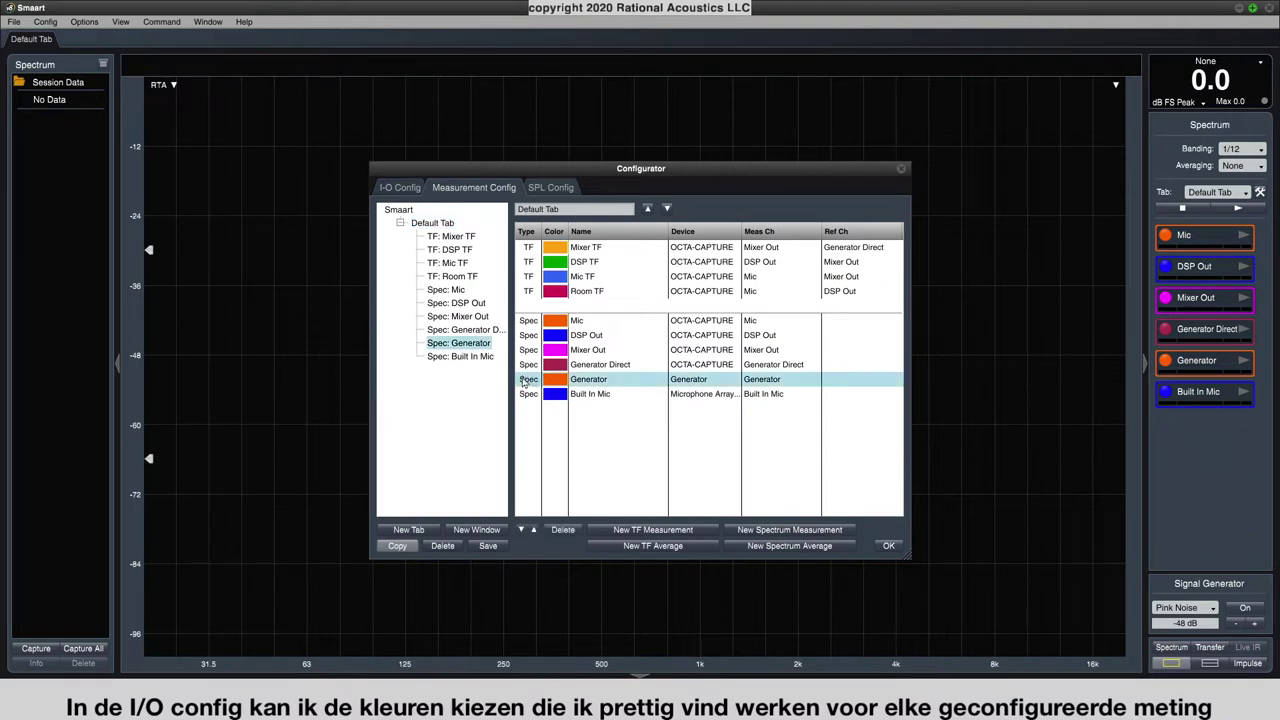
double_click(524, 381)
left_click(574, 299)
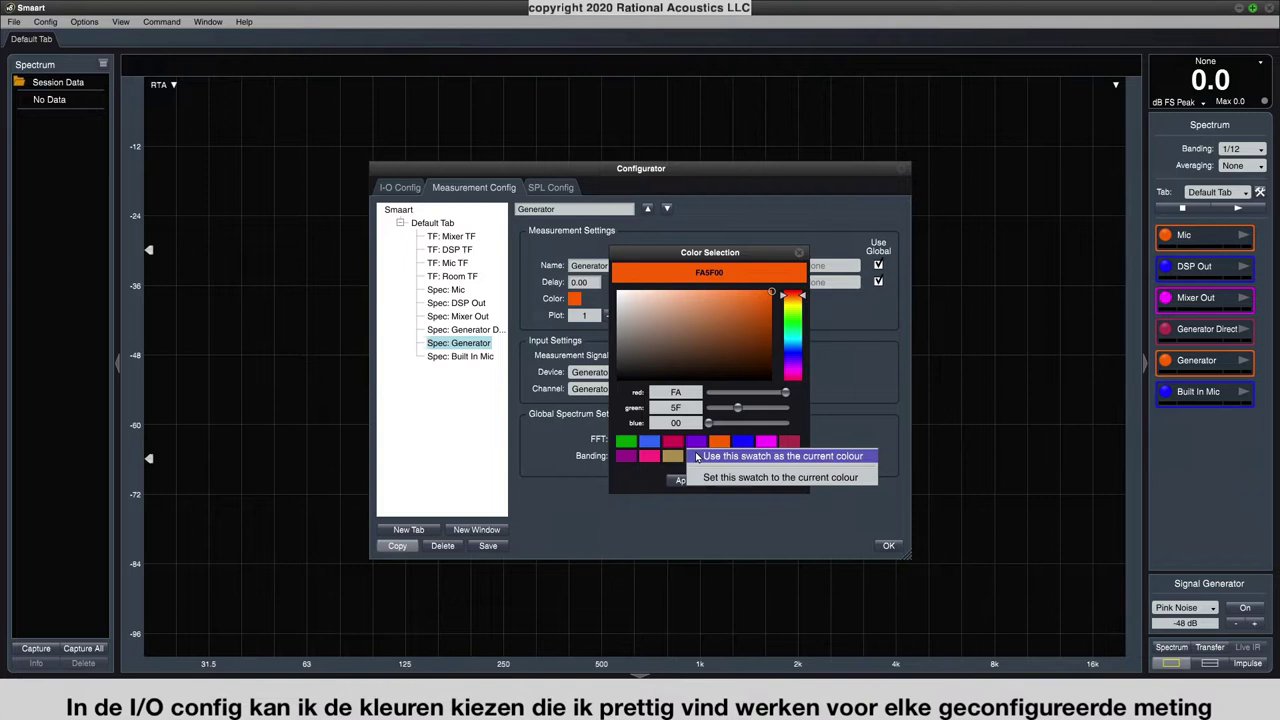
left_click(697, 442)
left_click(685, 480)
Colour the Built In Mic measurement green, apply it, and close the configurator with OK.
left_click(481, 358)
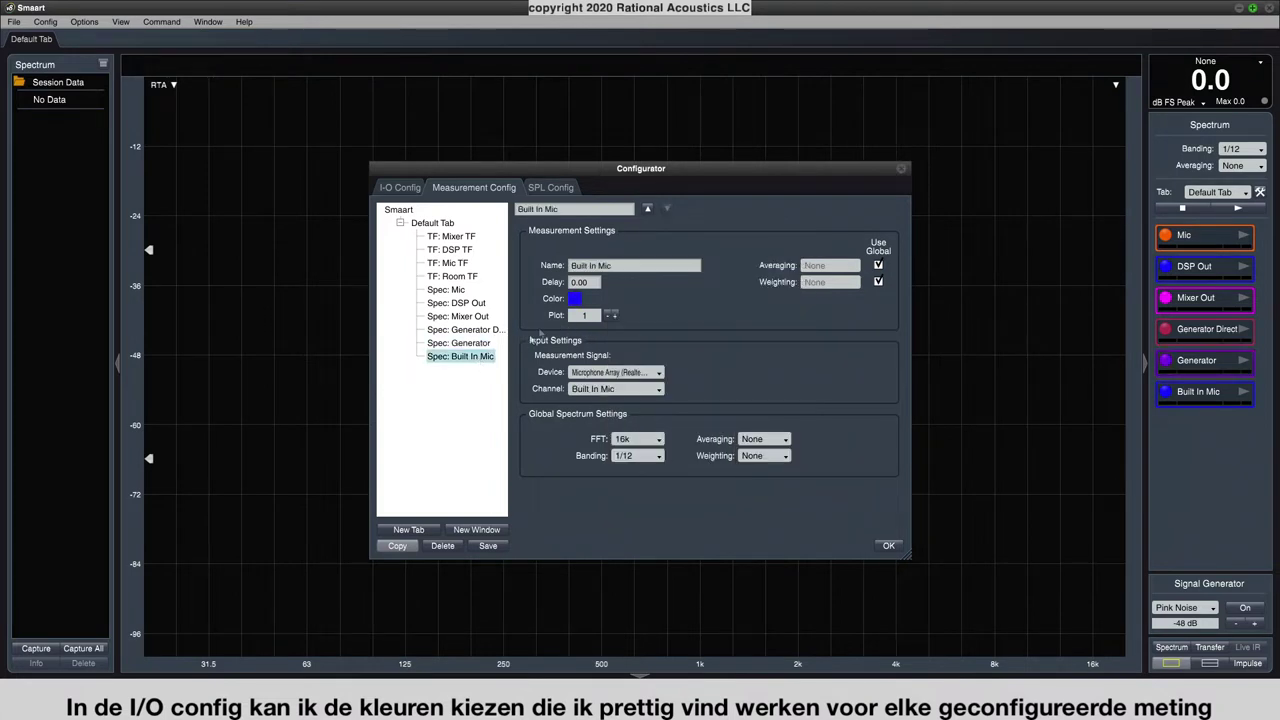
left_click(577, 299)
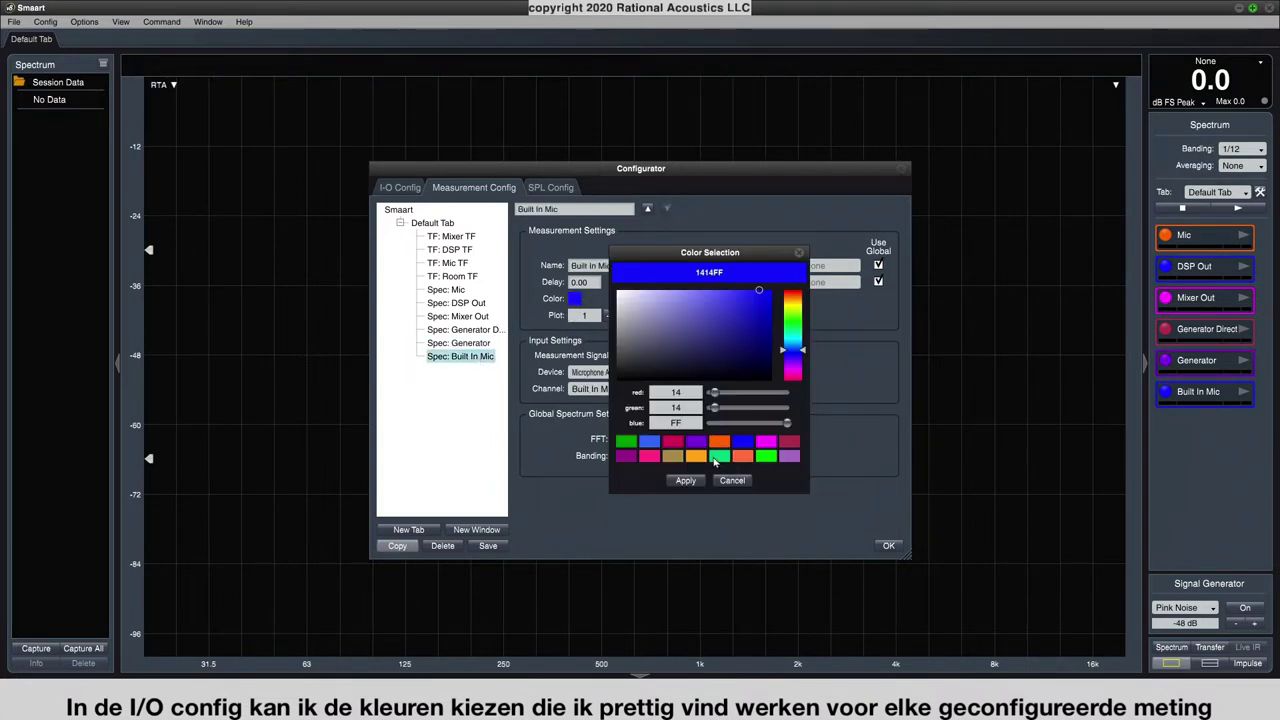
left_click(717, 457)
left_click(685, 480)
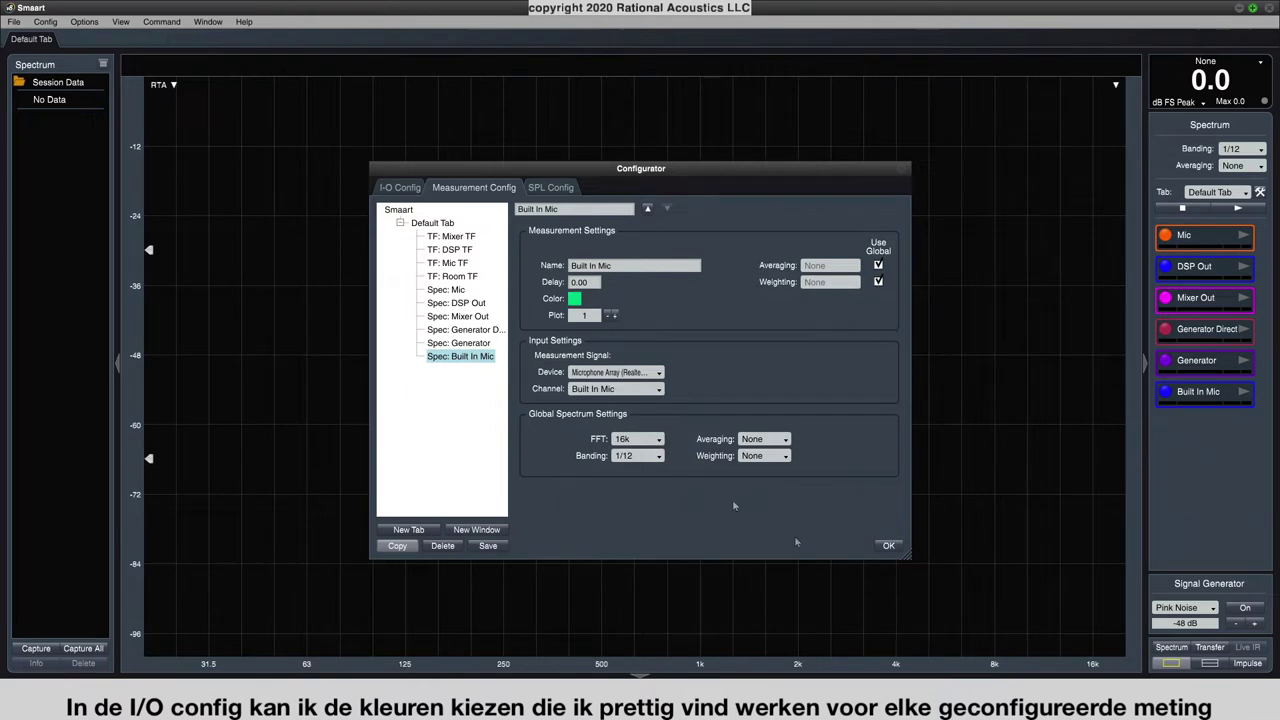
left_click(889, 547)
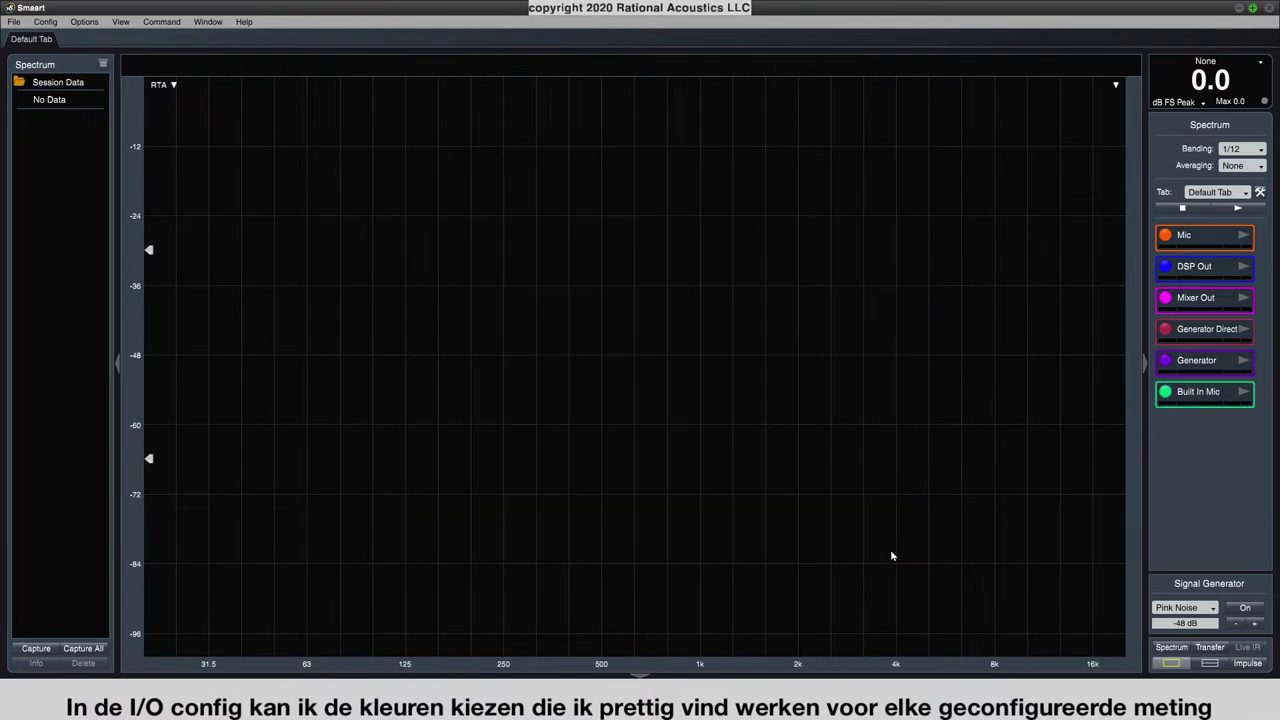
Start the Built In Mic engine and toggle its trace off and on twice, leaving it visible.
left_click(1244, 396)
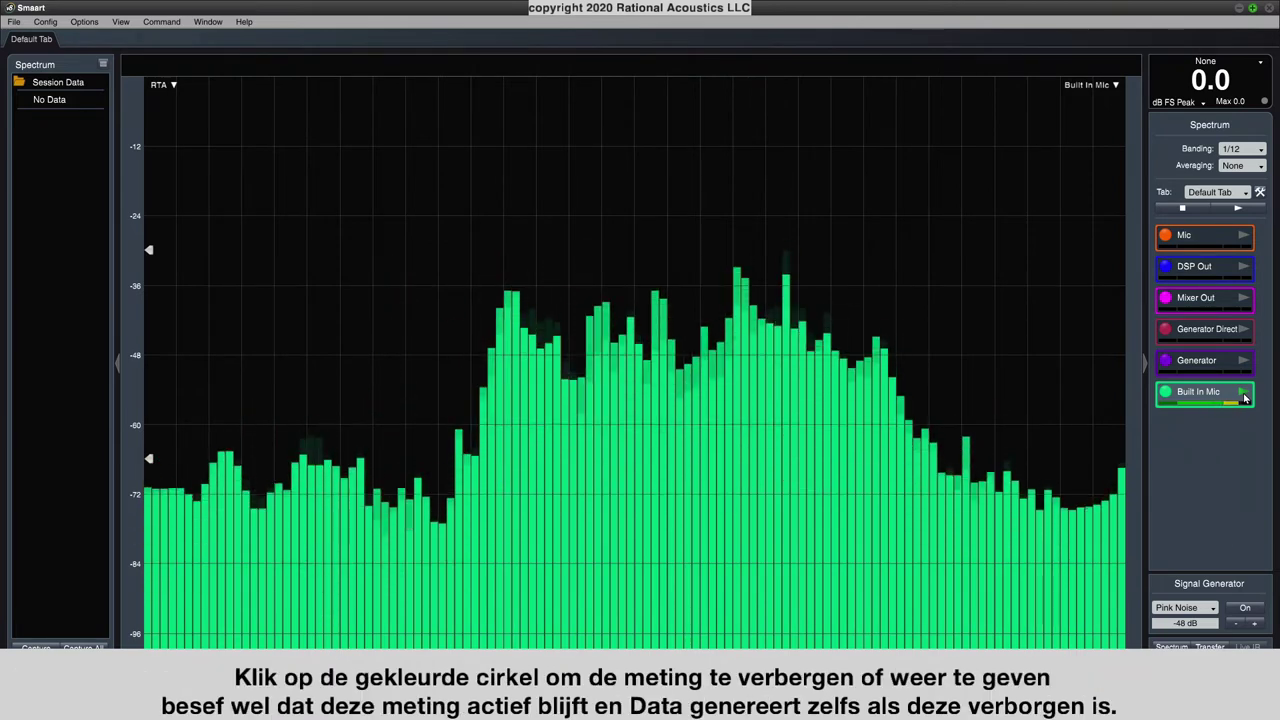
left_click(1166, 393)
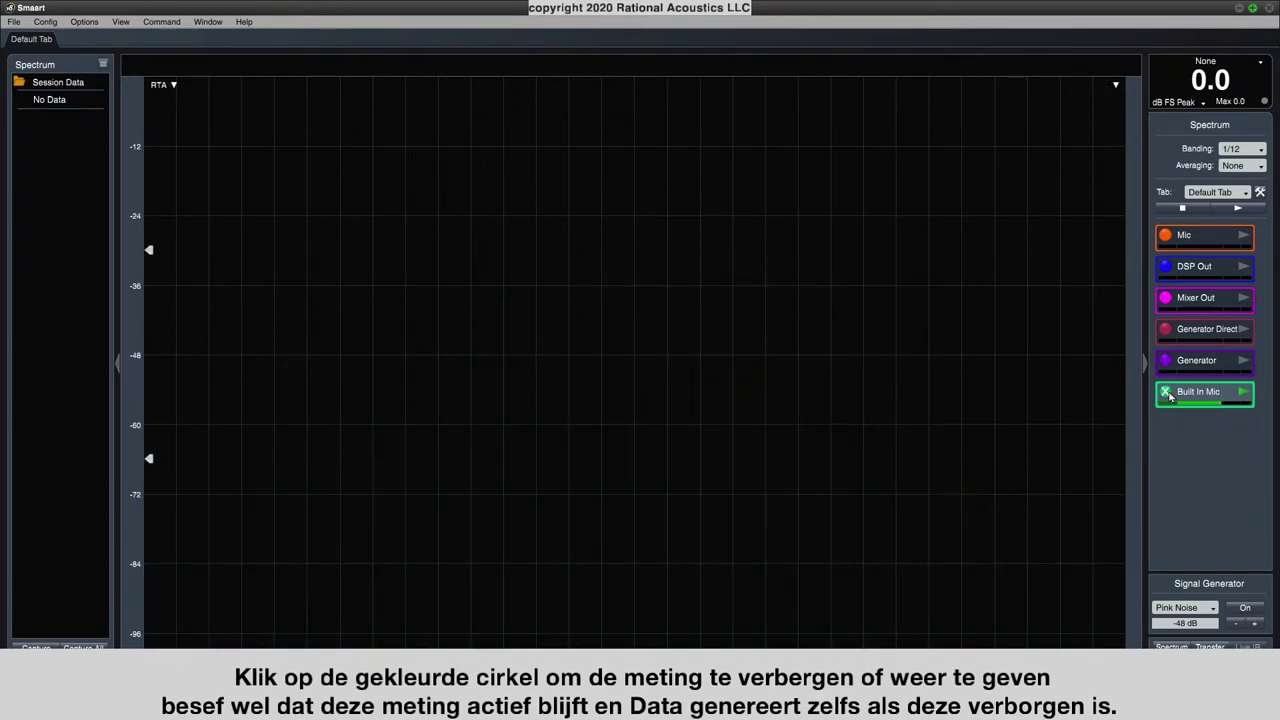
left_click(1167, 393)
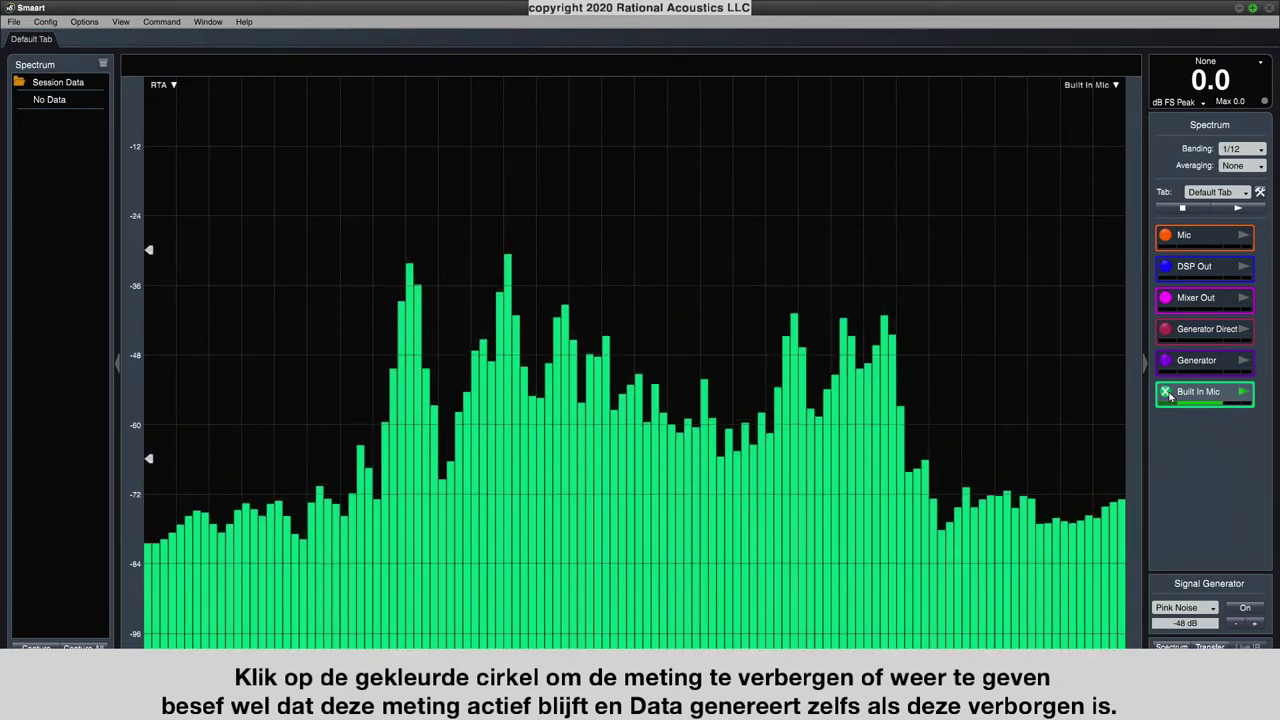
left_click(1167, 393)
left_click(1167, 393)
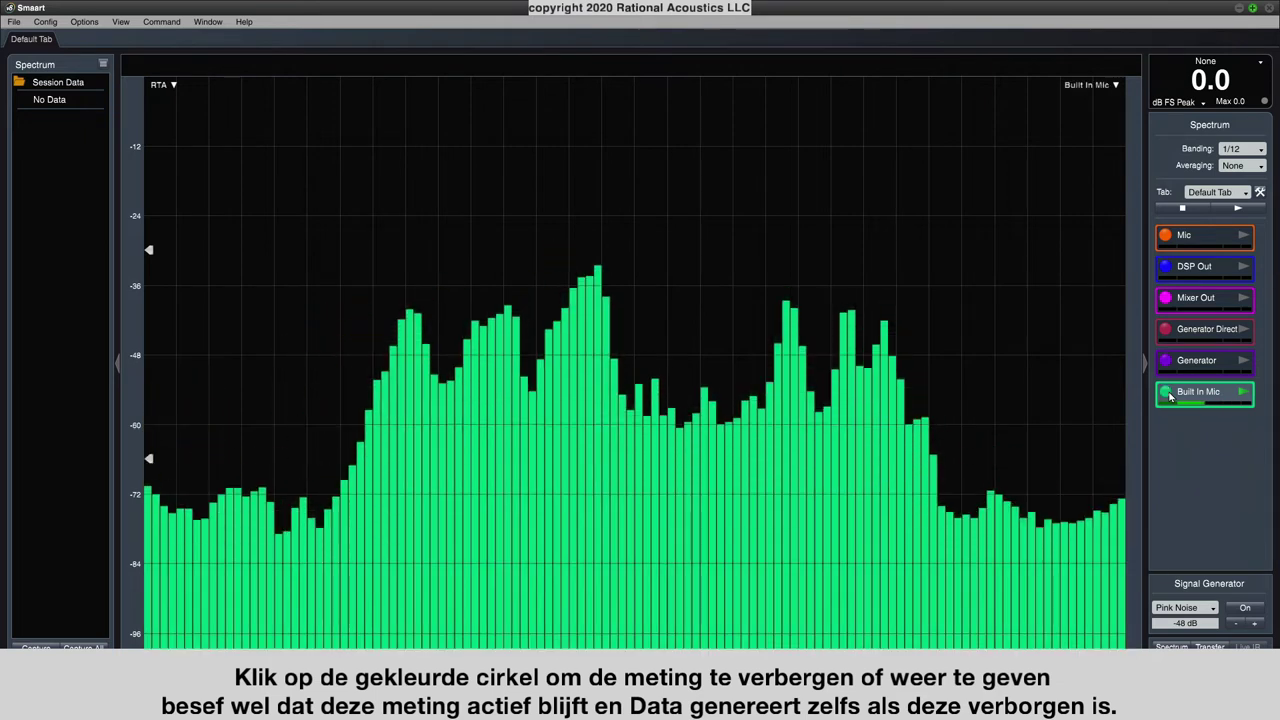
left_click(1242, 396)
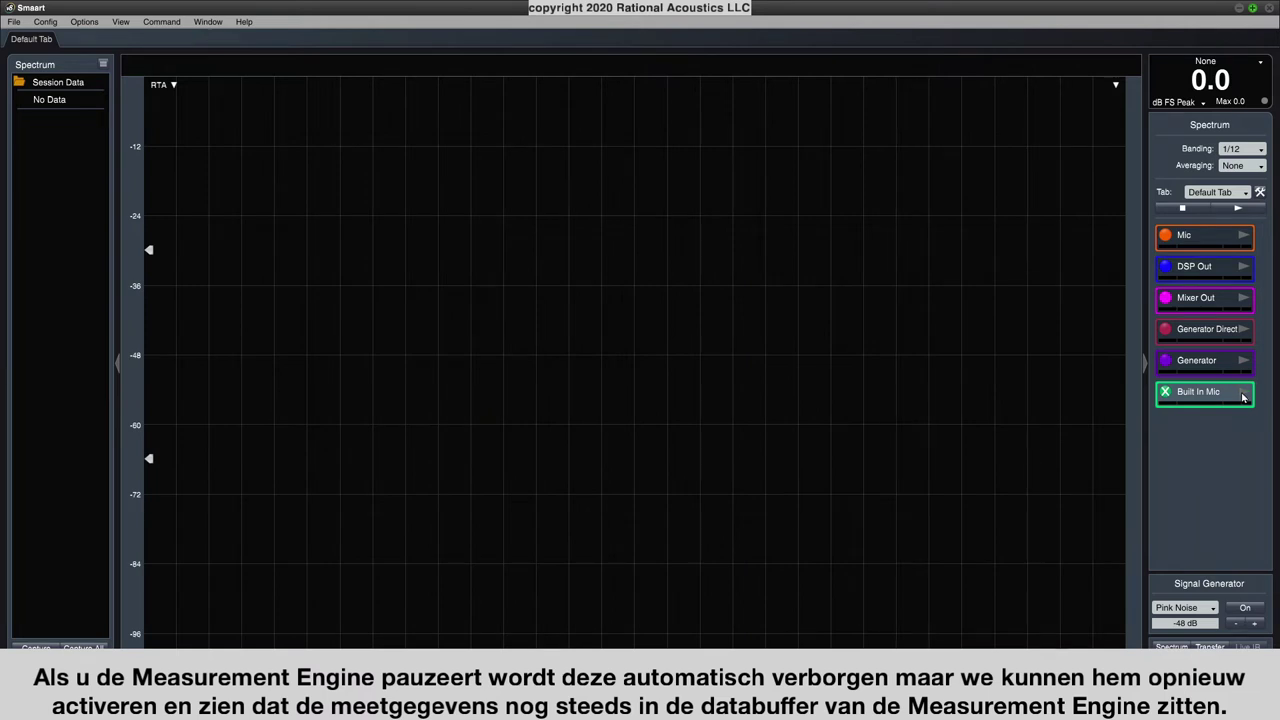
left_click(1174, 394)
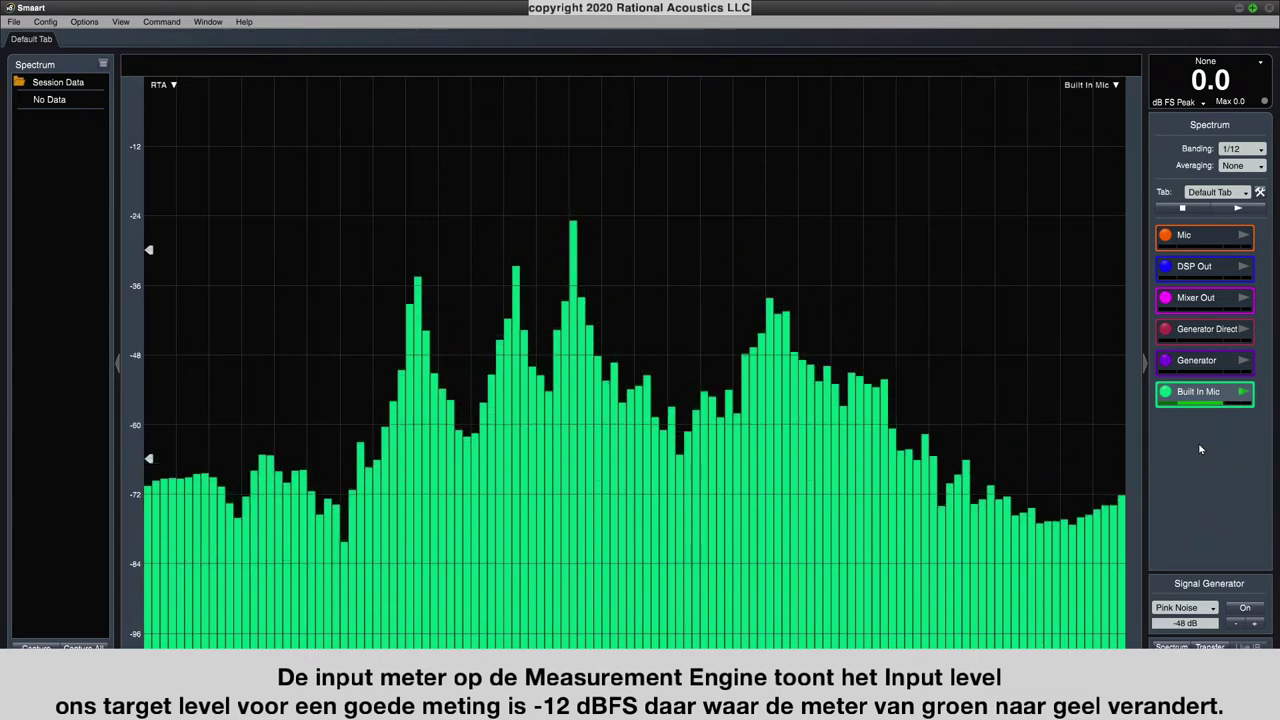
Turn on the pink noise generator, start the Generator engine, and set the level to -24 dB.
left_click(1245, 607)
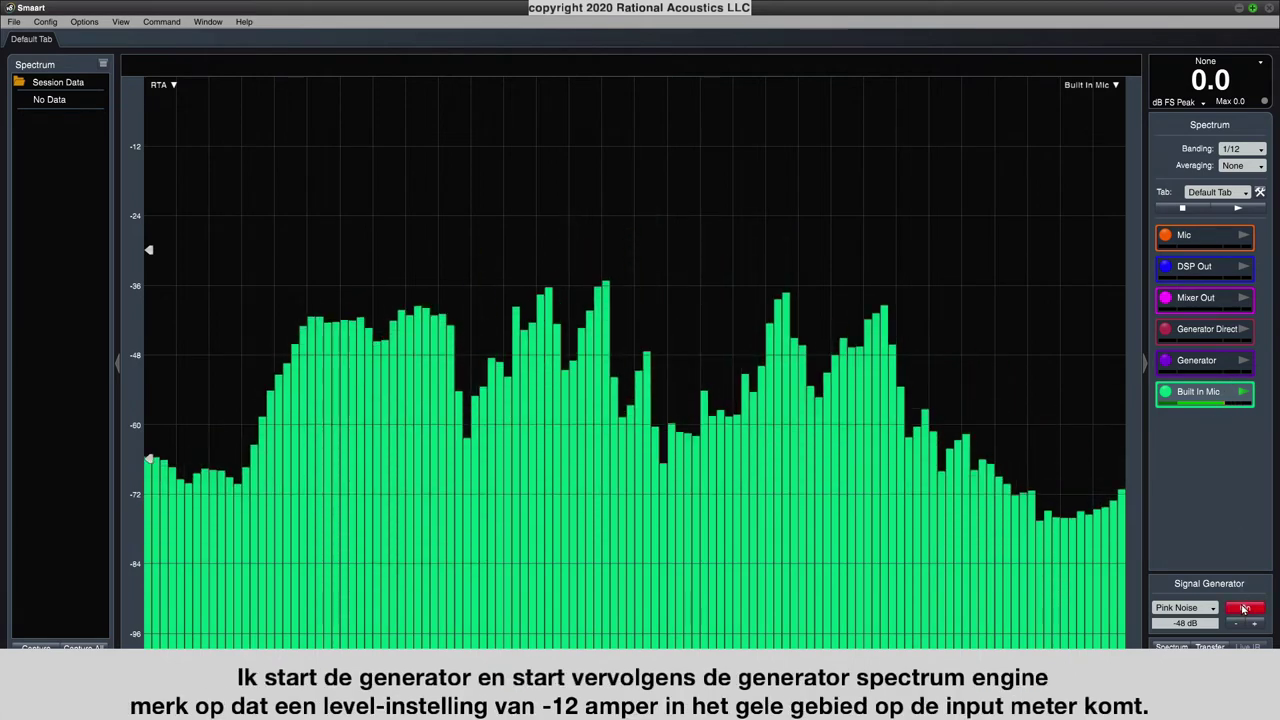
left_click(1243, 361)
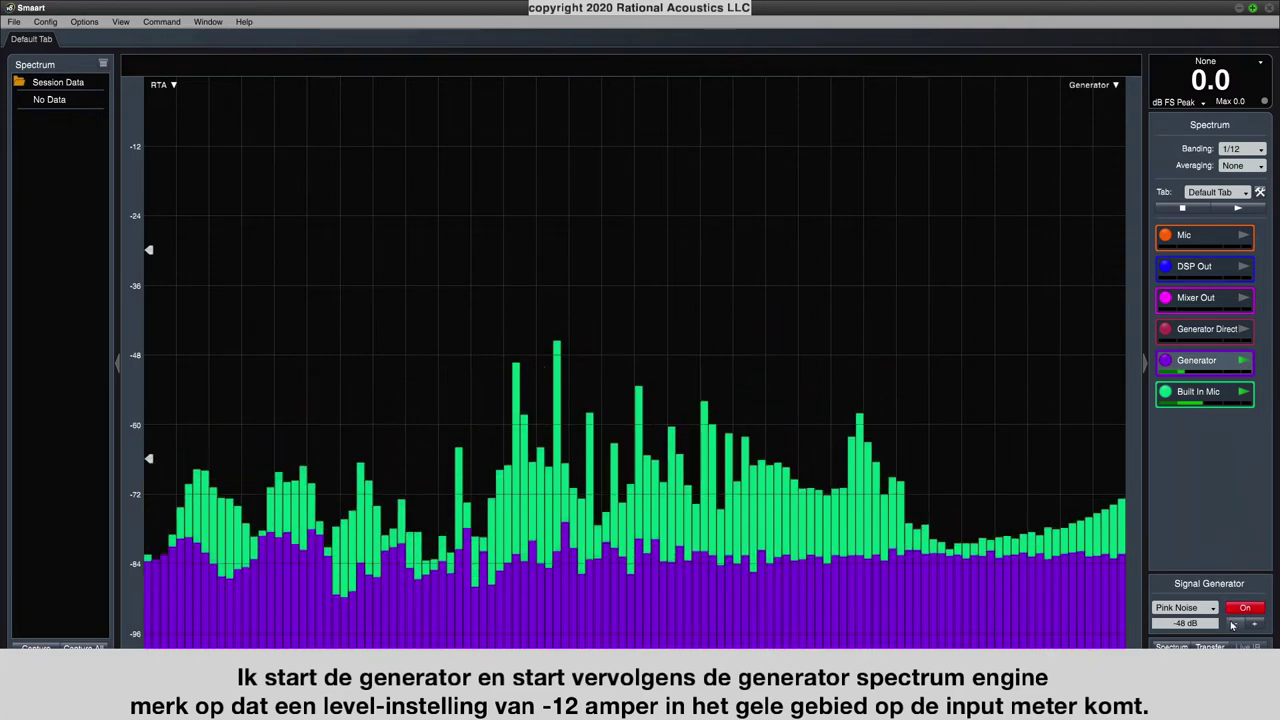
left_click(1205, 623)
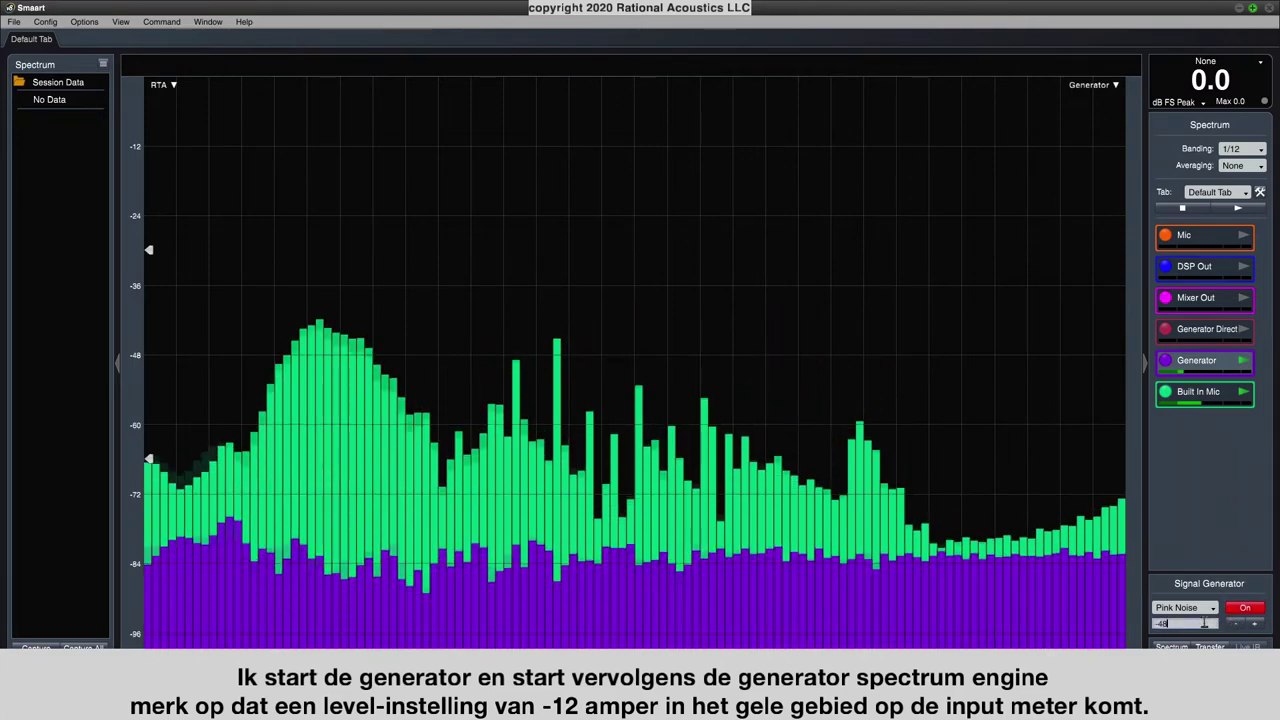
type("-24")
key("Return")
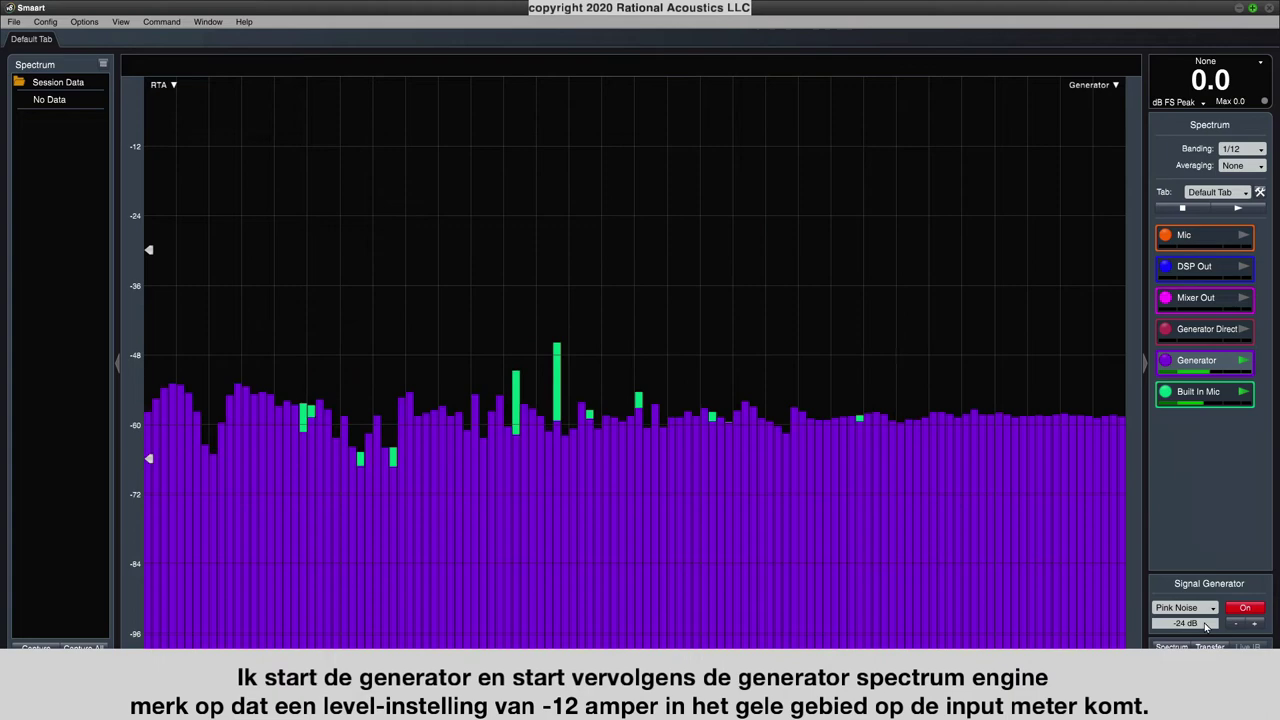
Settle the generator level at -12 dB and bring the Built In Mic trace to the front.
left_click(1205, 623)
type("-12")
key("Return")
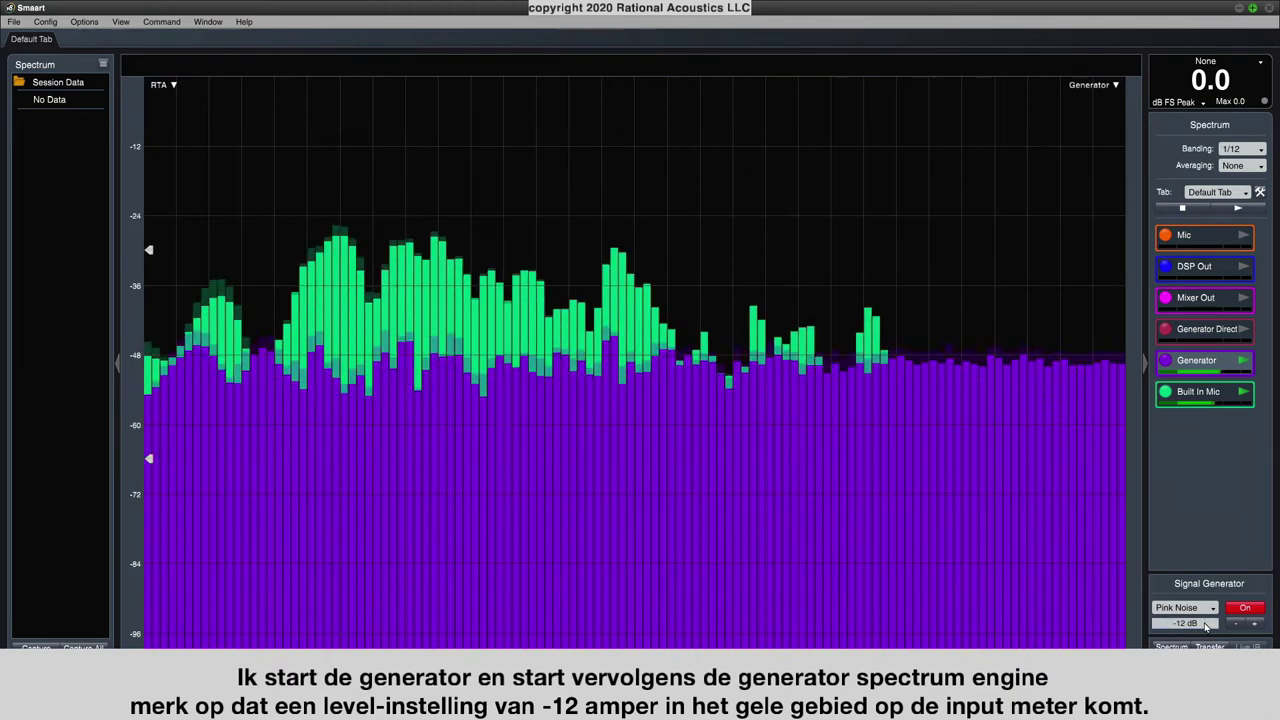
left_click(1256, 625)
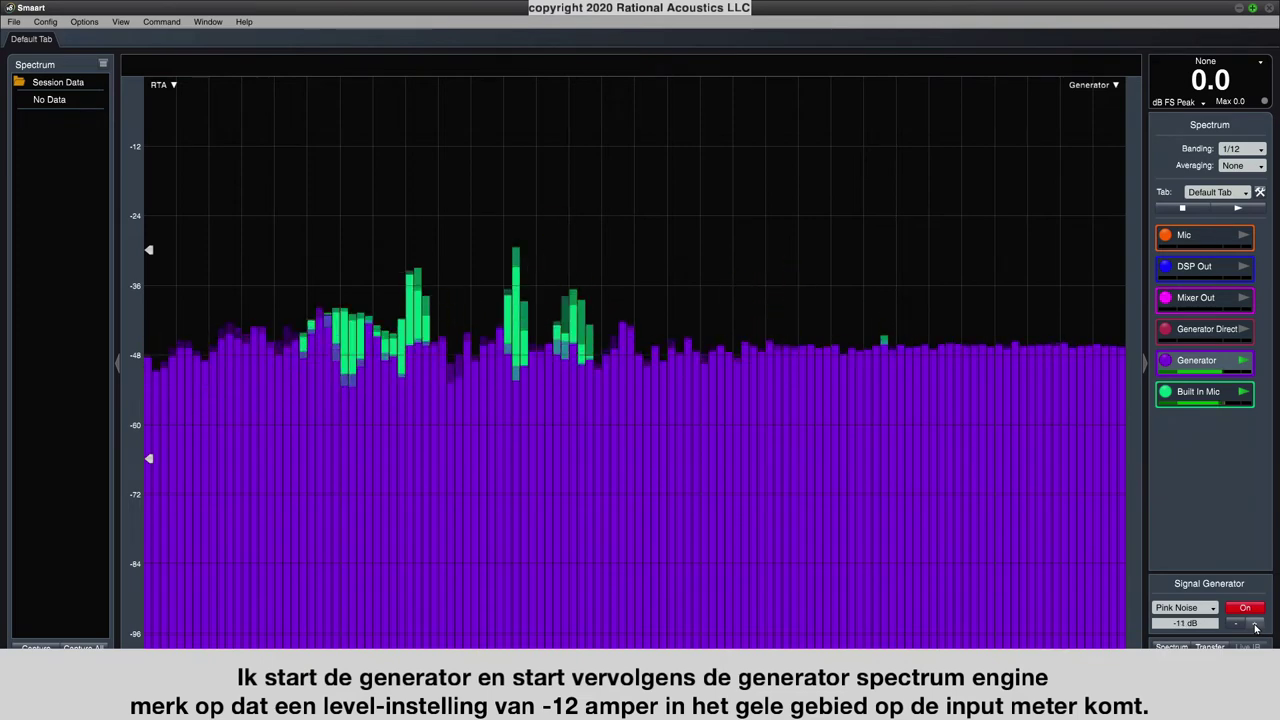
left_click(1236, 624)
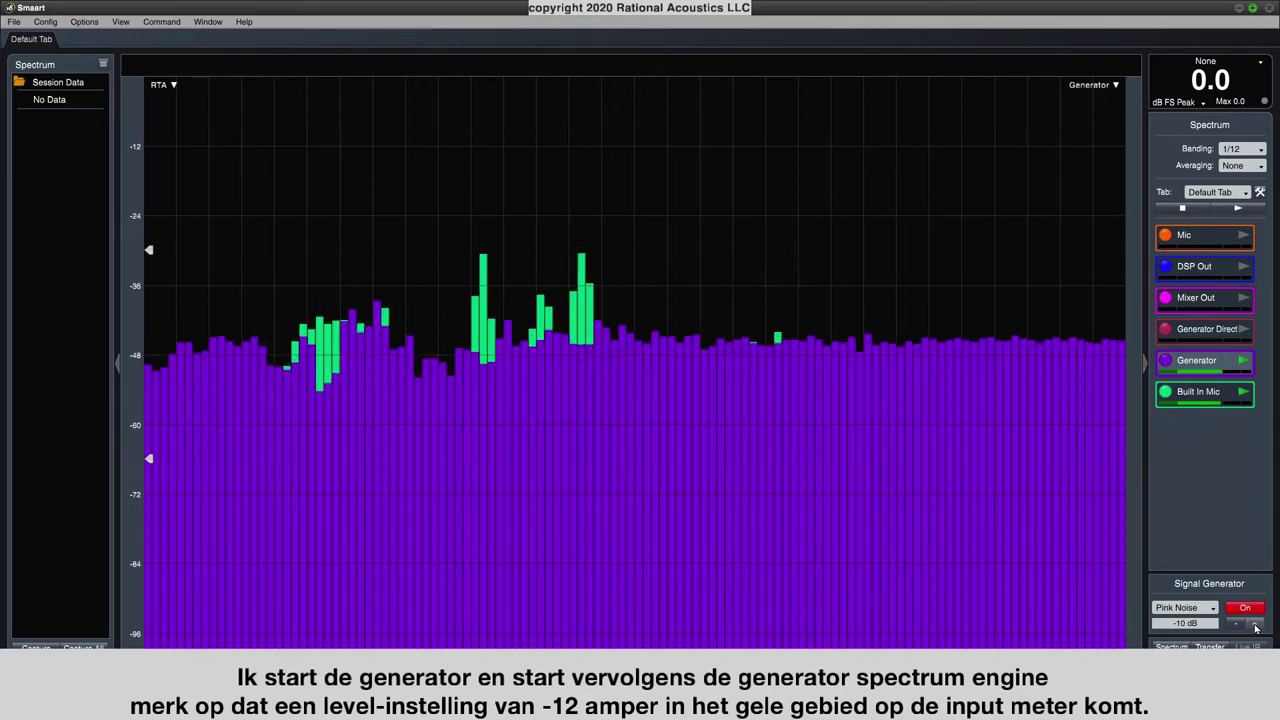
left_click(1200, 392)
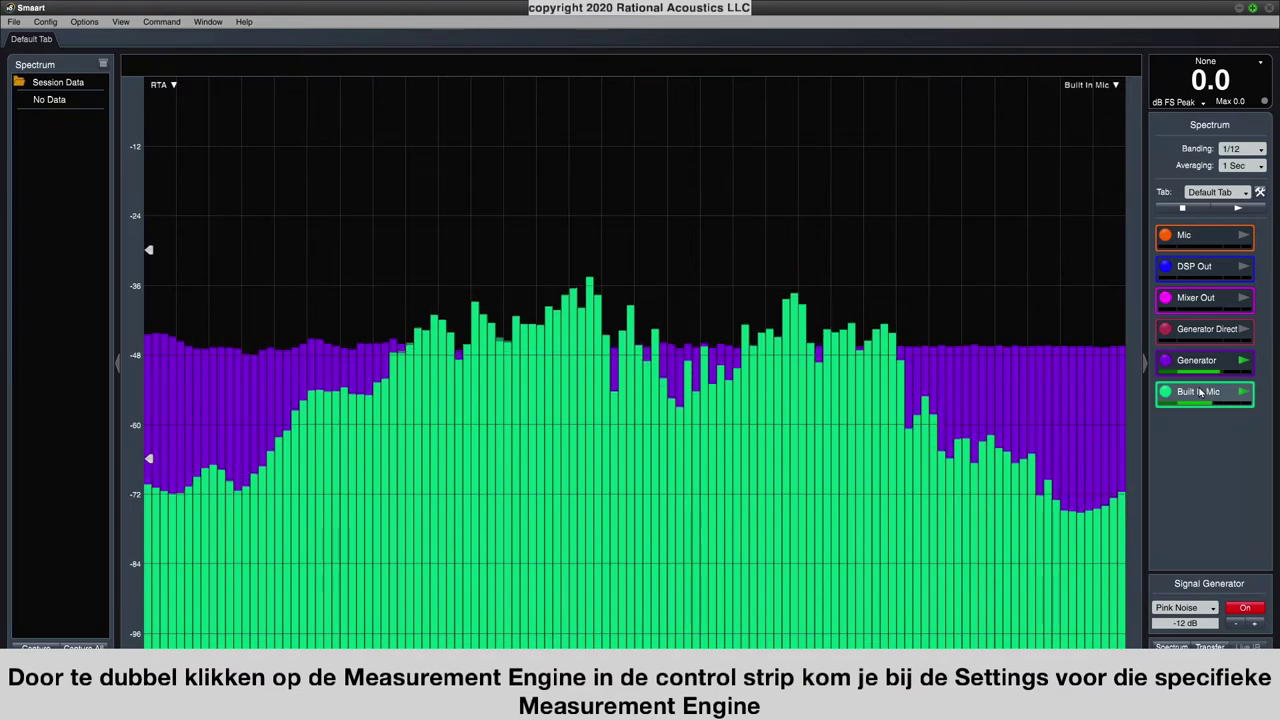
Keep Built In Mic's FFT at 16k, try 2 FIFO averaging, return to 1 Sec, and reset averaging with V.
double_click(1200, 392)
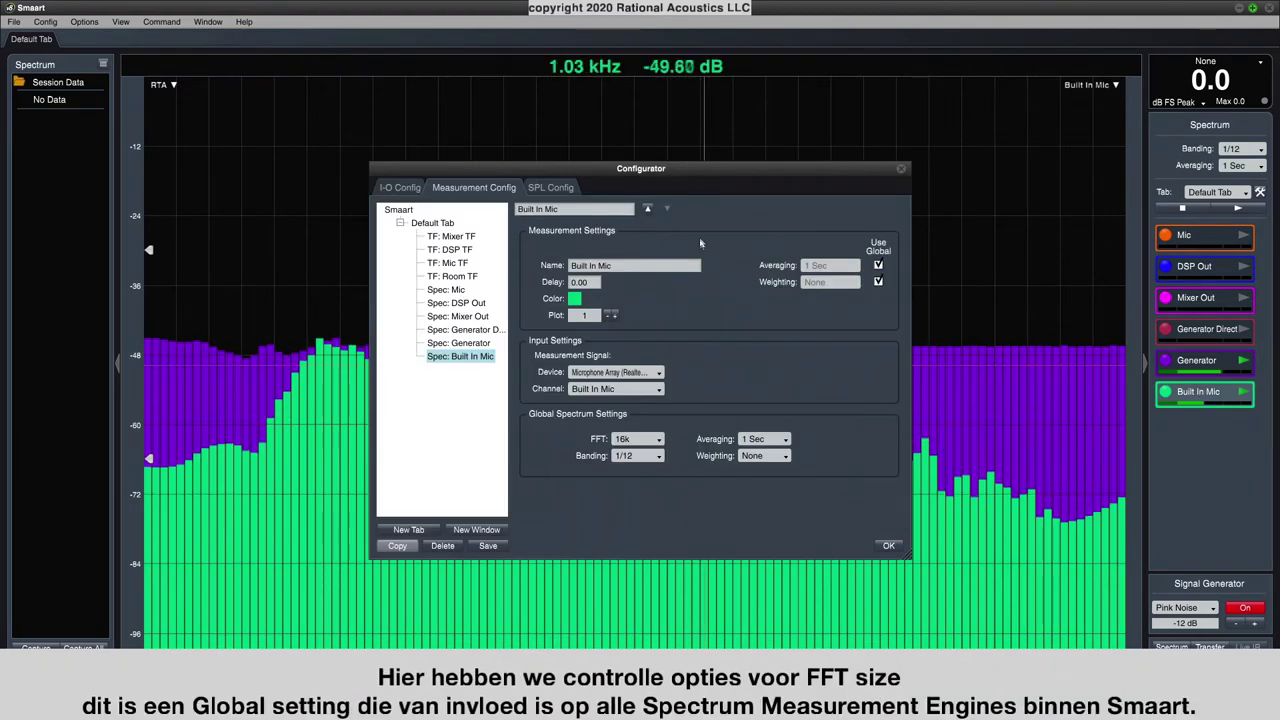
left_click(657, 440)
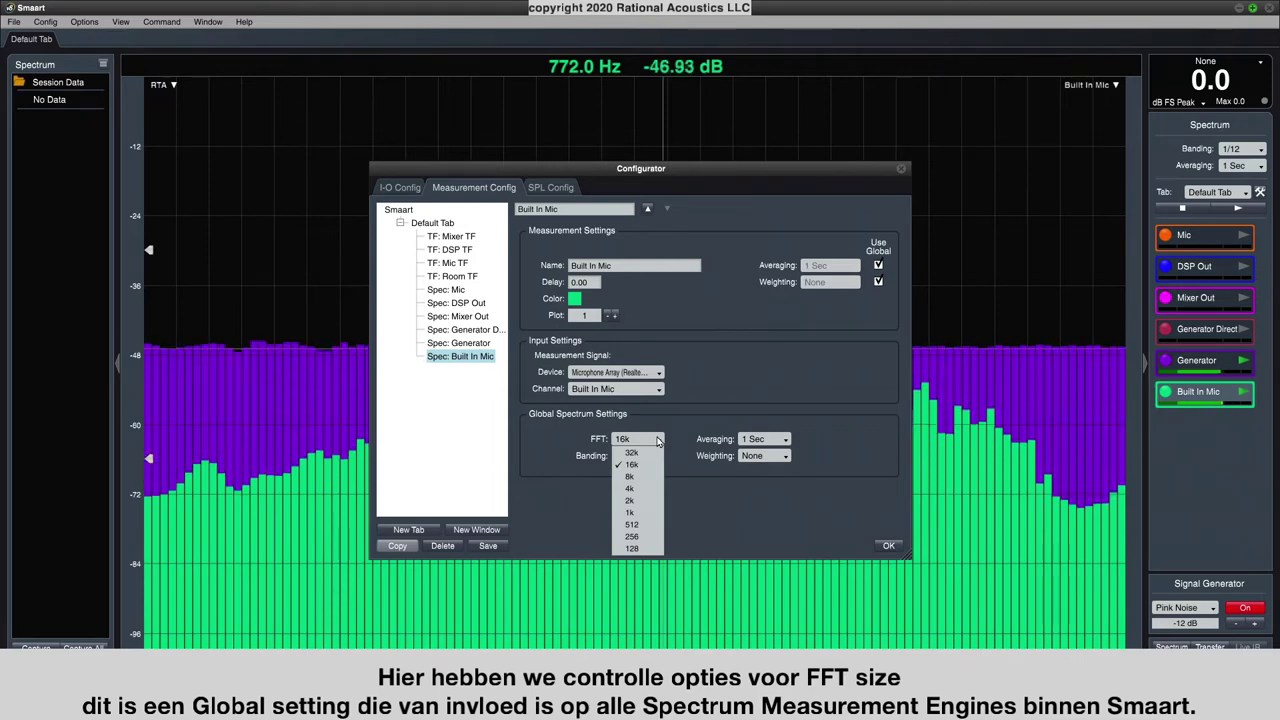
left_click(657, 440)
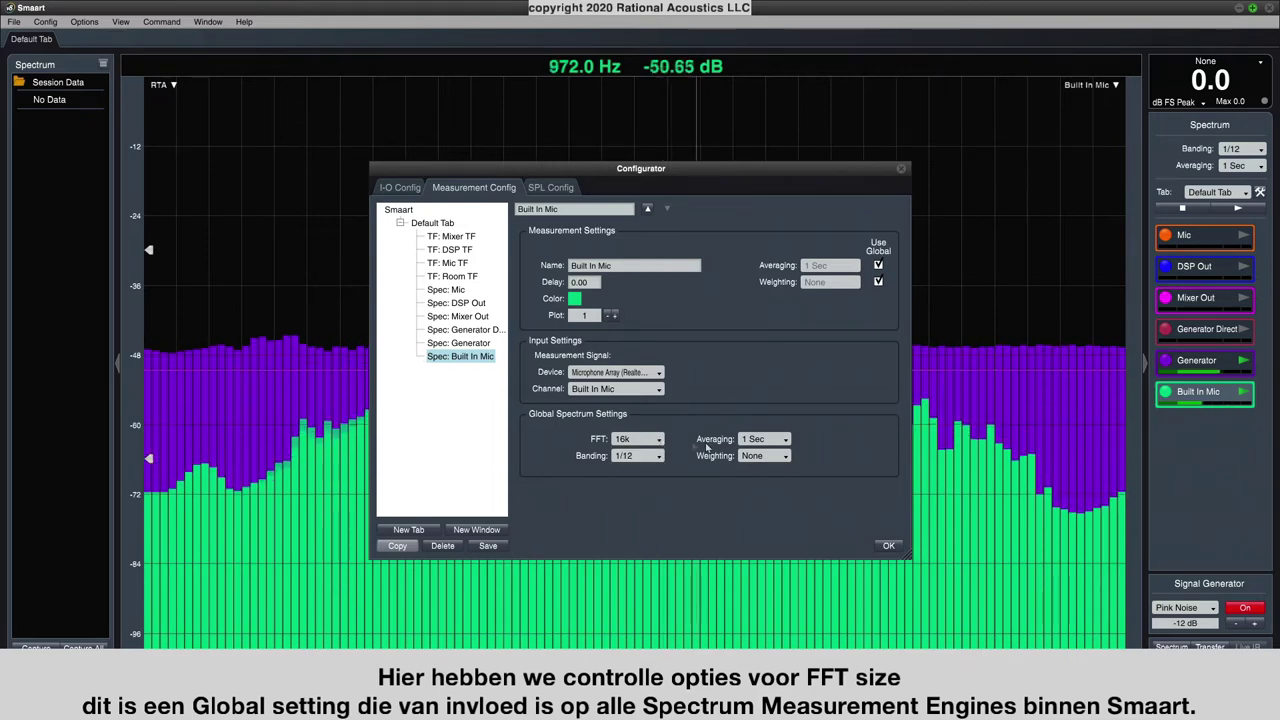
left_click(758, 442)
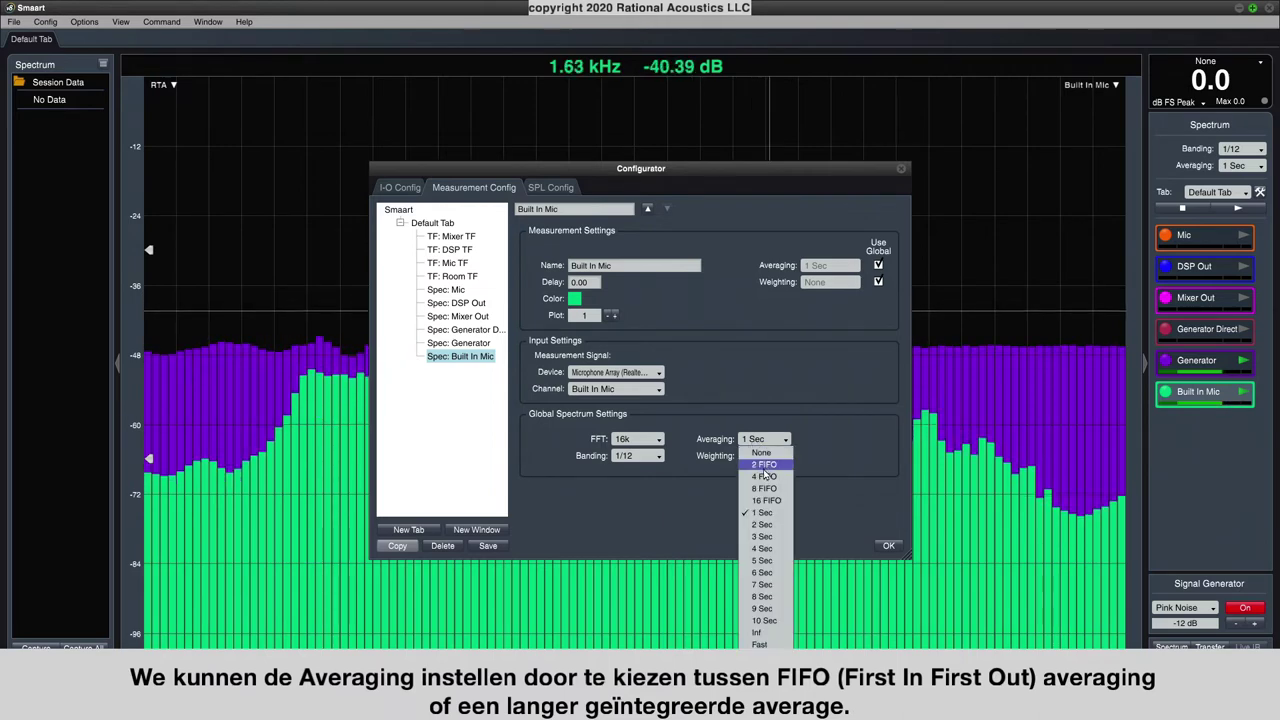
left_click(764, 466)
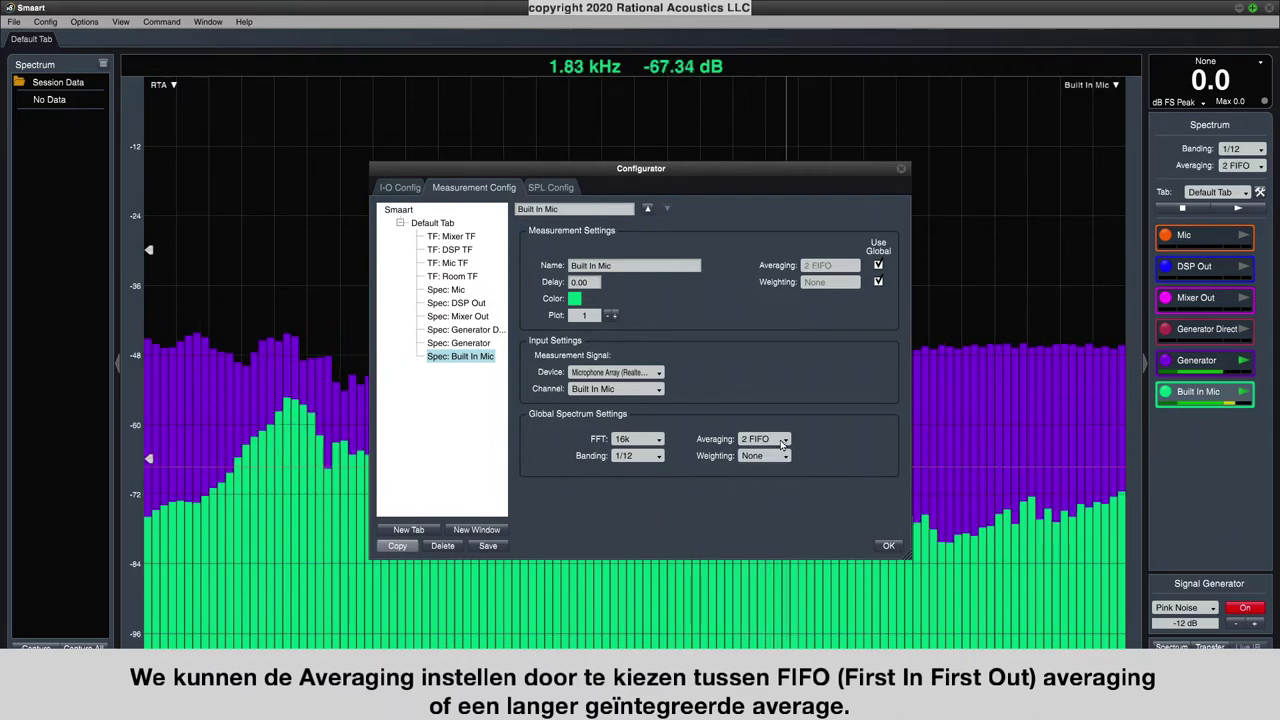
left_click(783, 442)
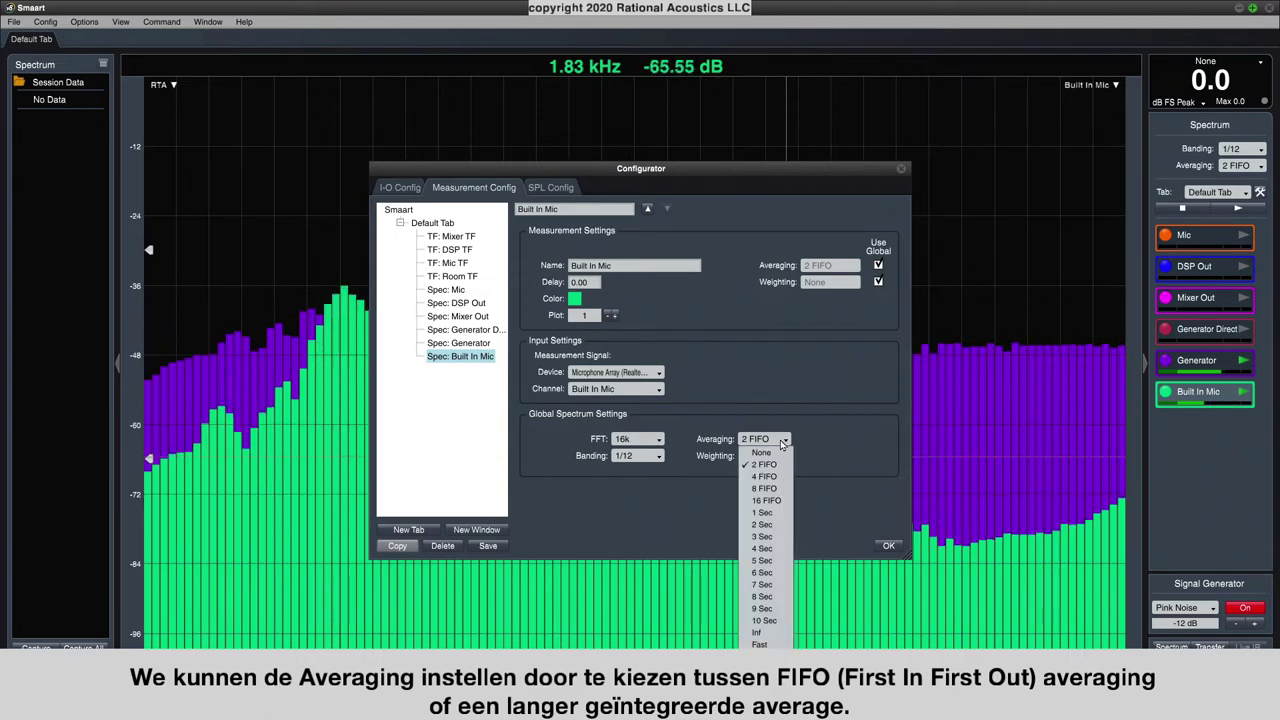
left_click(785, 509)
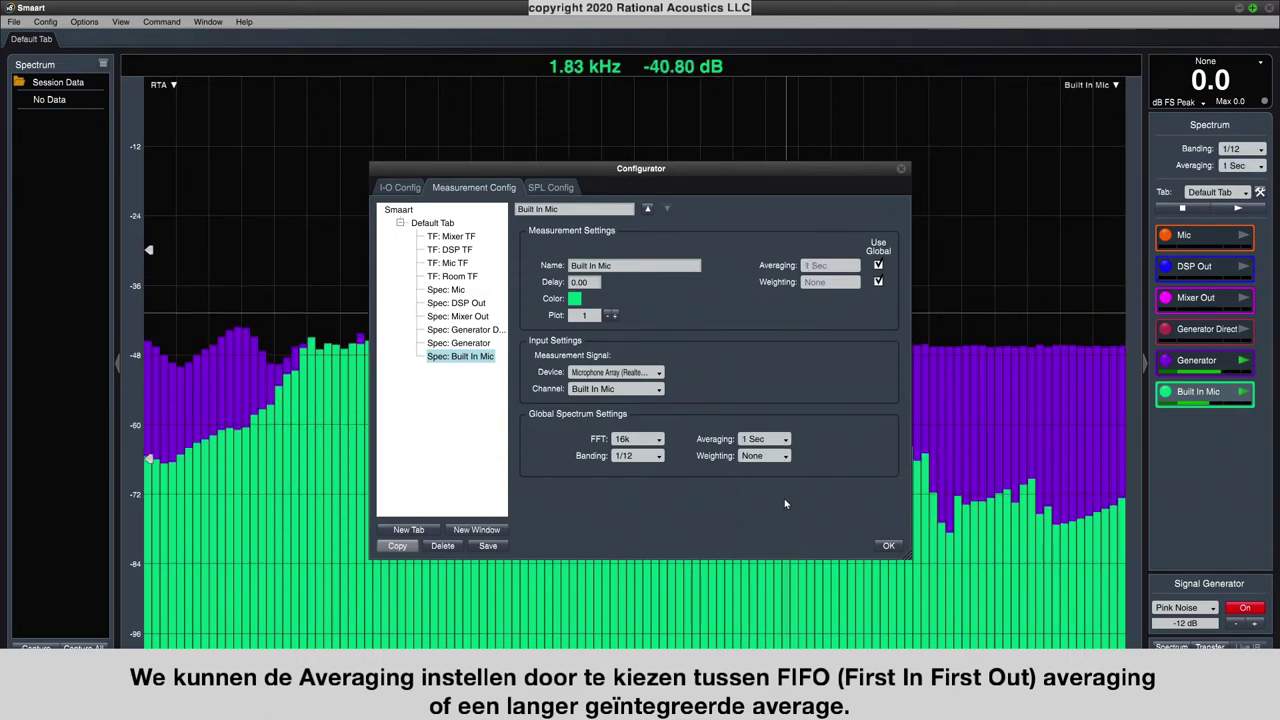
left_click(886, 545)
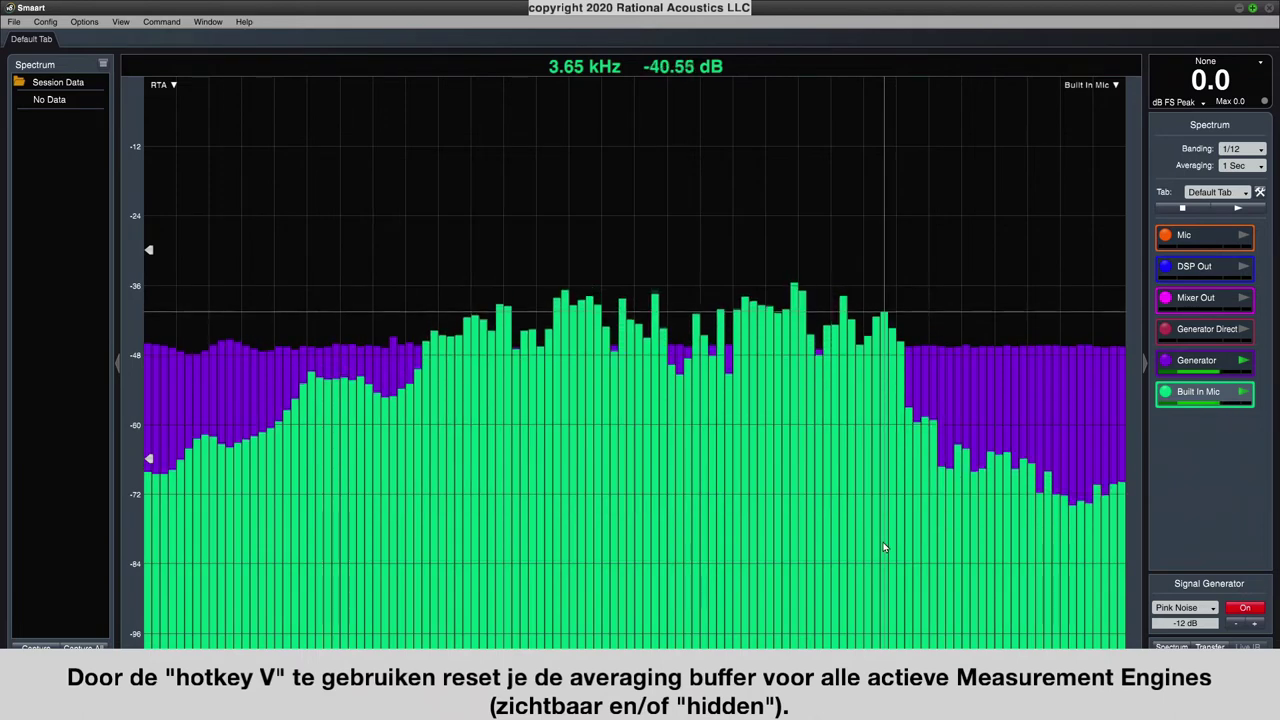
key("v")
key("v")
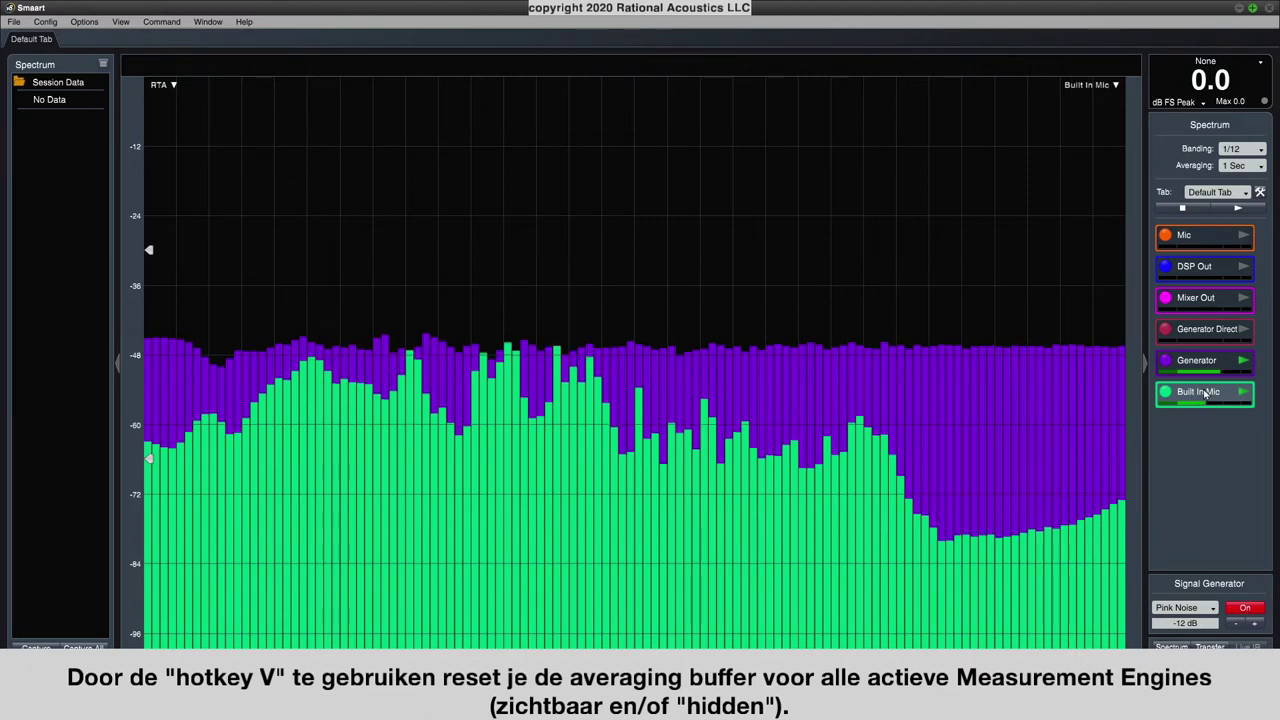
Try Oct, 1/3 and 1/48 banding in the Built In Mic configuration, ending at 1/12.
key("alt+c")
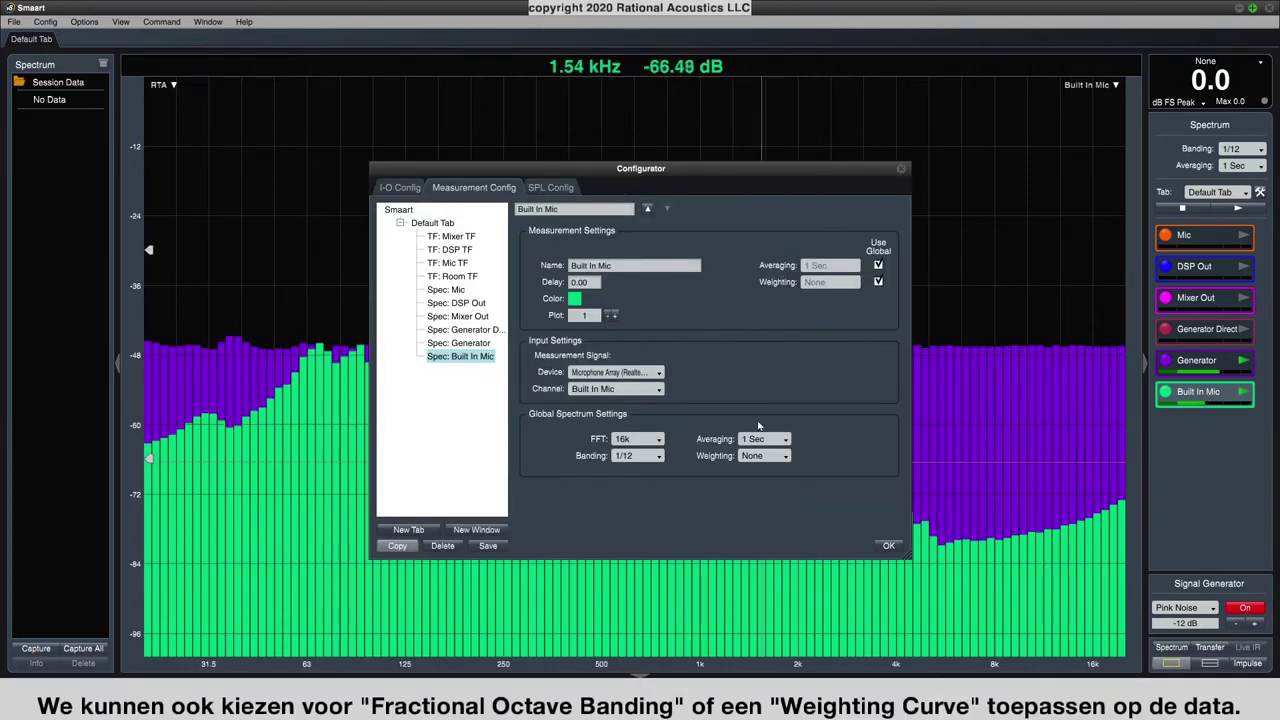
left_click(659, 457)
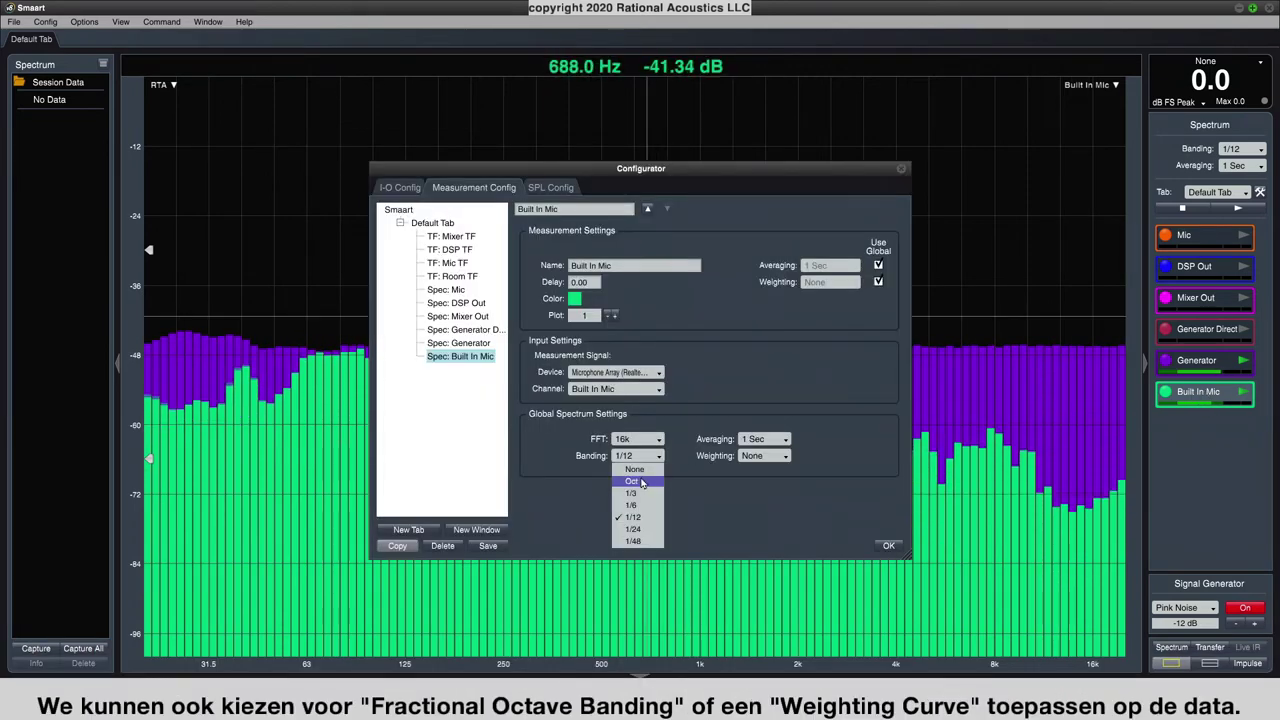
left_click(640, 471)
left_click(644, 461)
left_click(635, 500)
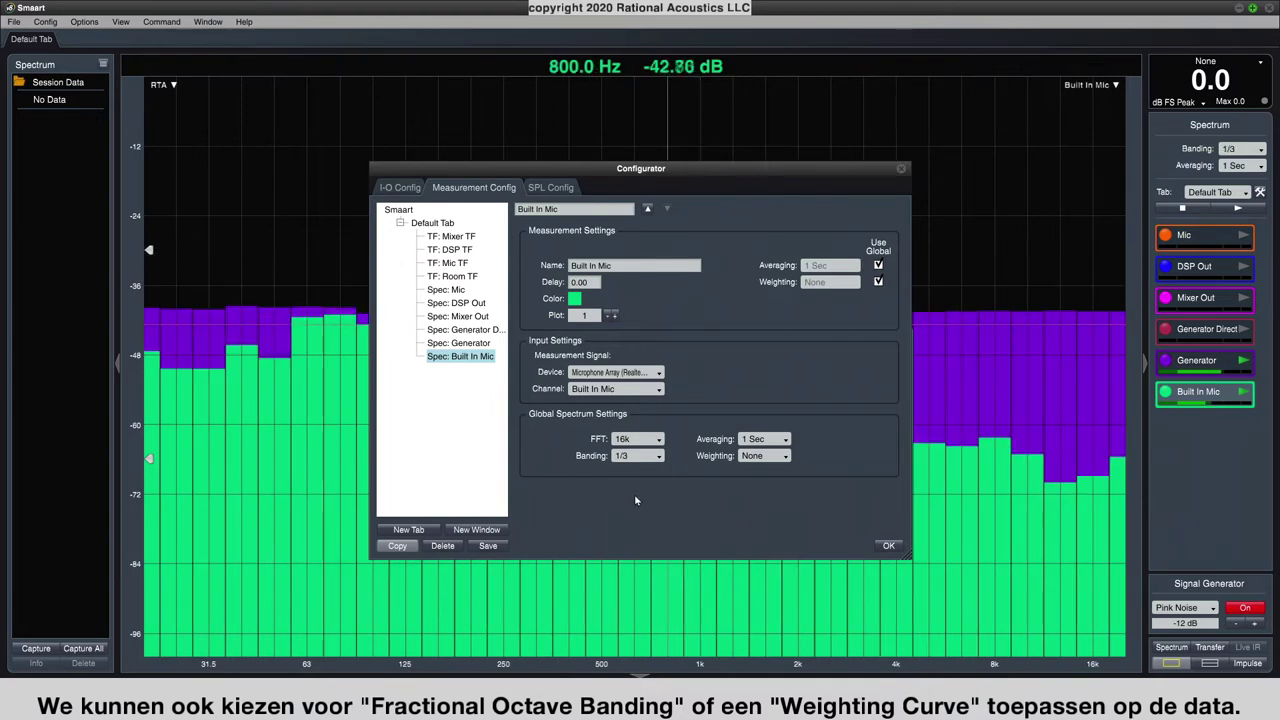
left_click(644, 459)
left_click(633, 541)
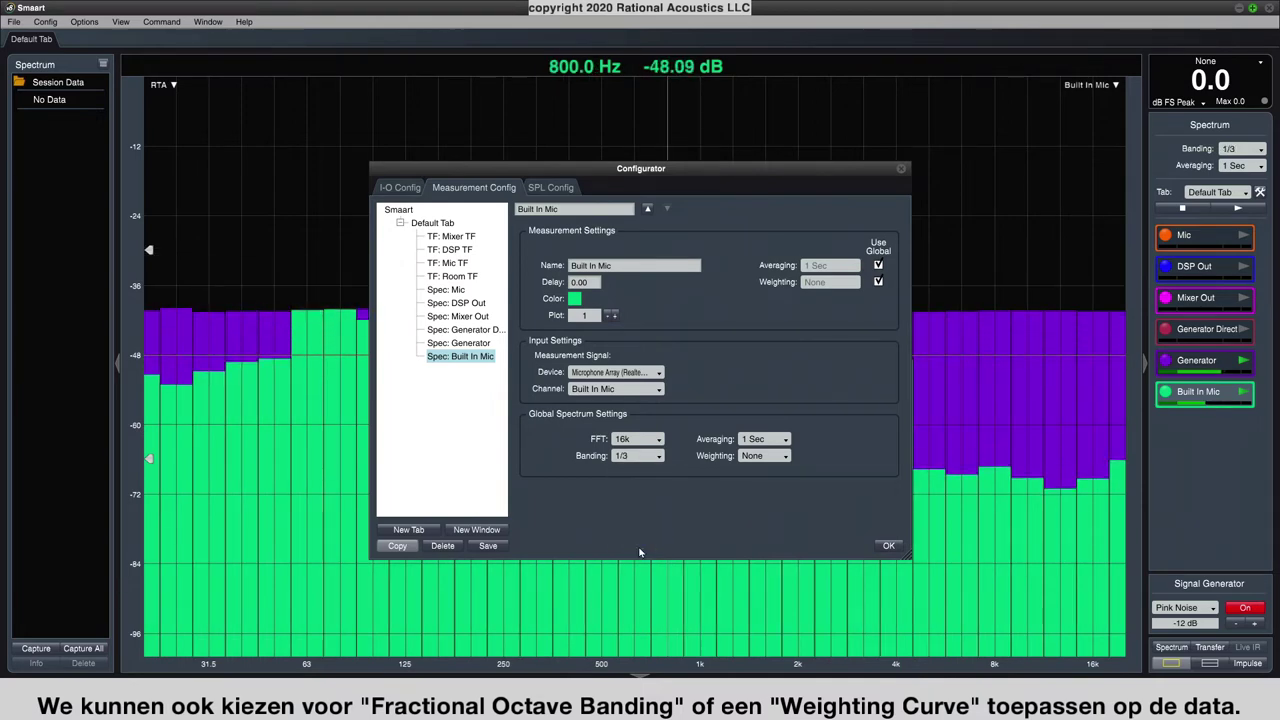
left_click(642, 460)
left_click(633, 517)
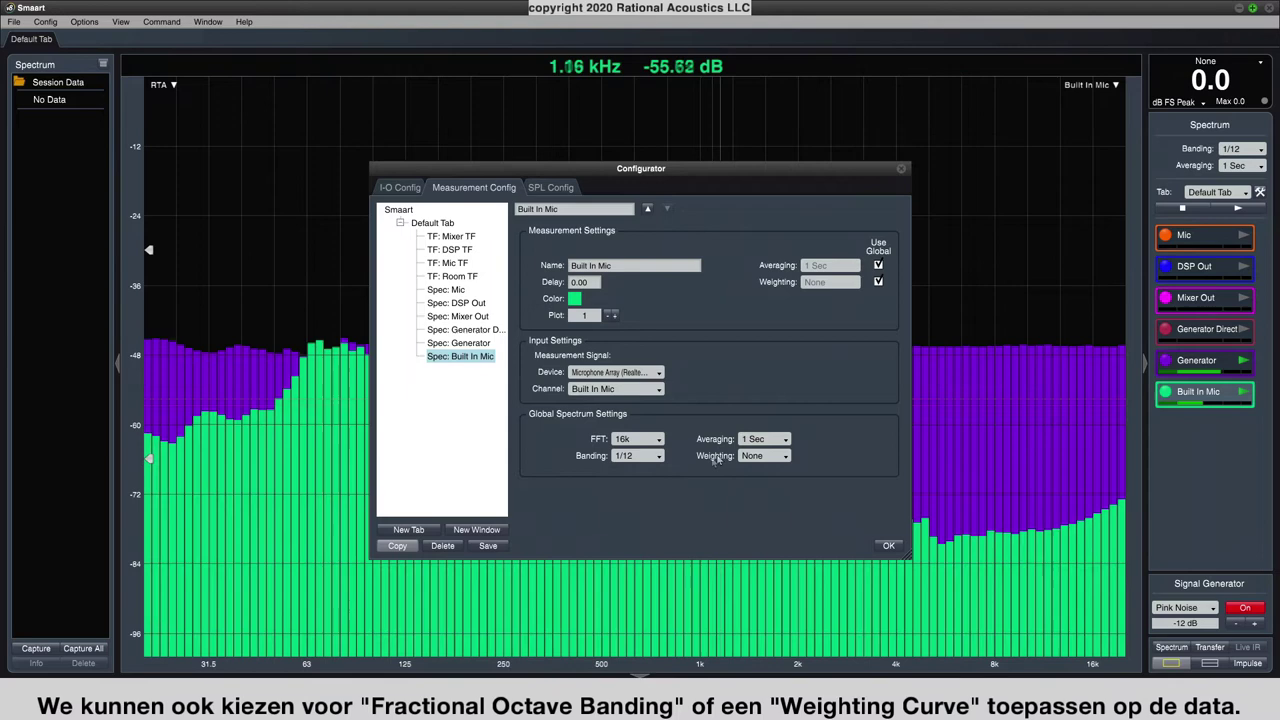
Try A, A Inv and C weighting curves, then set weighting back to None.
left_click(753, 457)
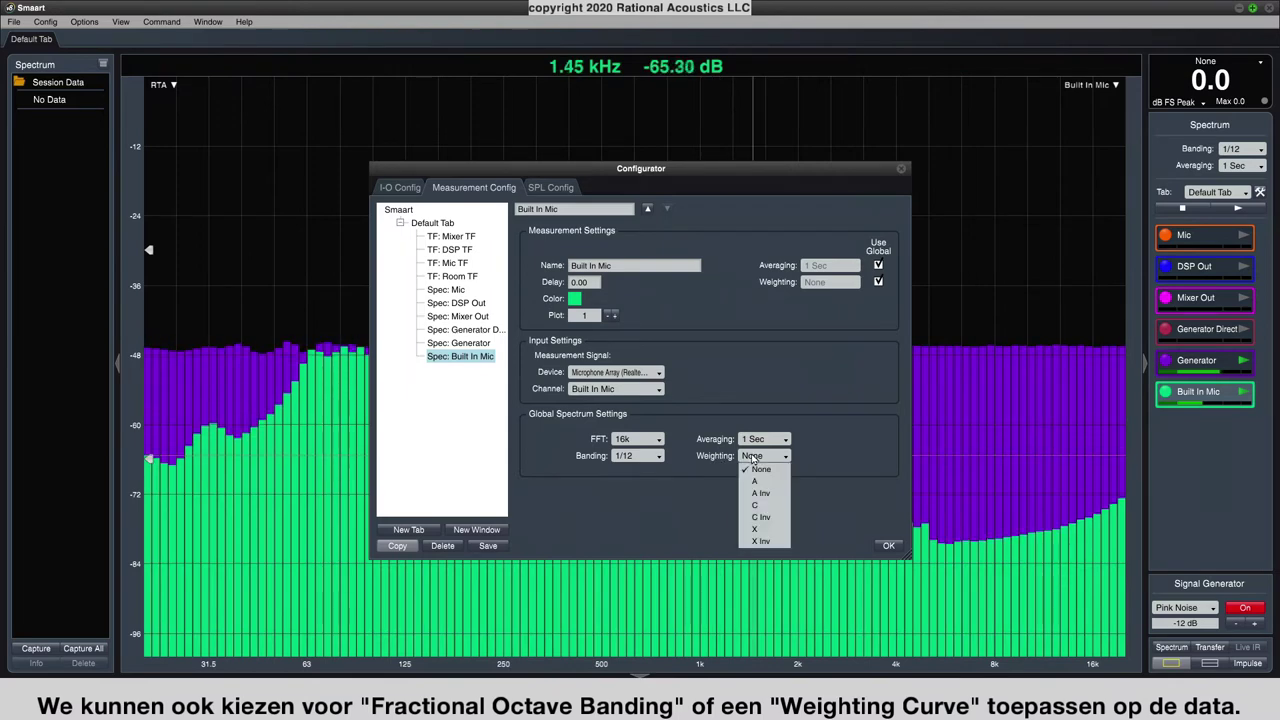
left_click(757, 482)
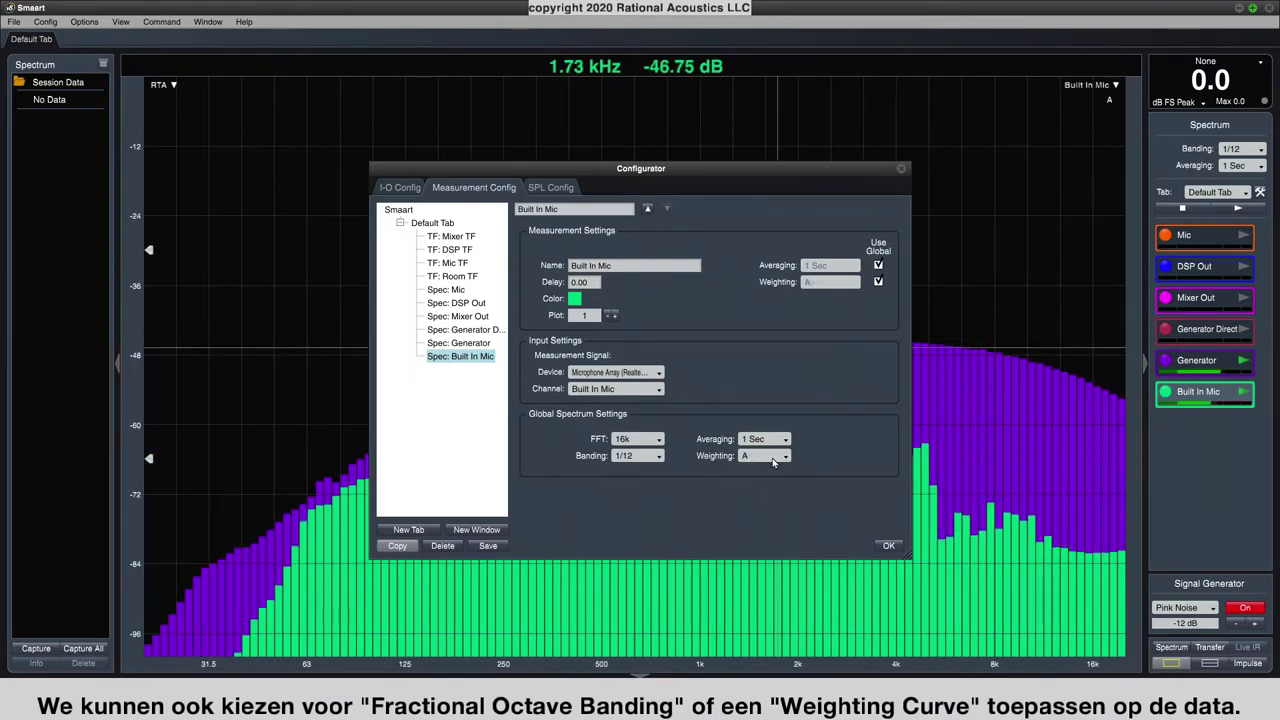
left_click(762, 456)
left_click(771, 493)
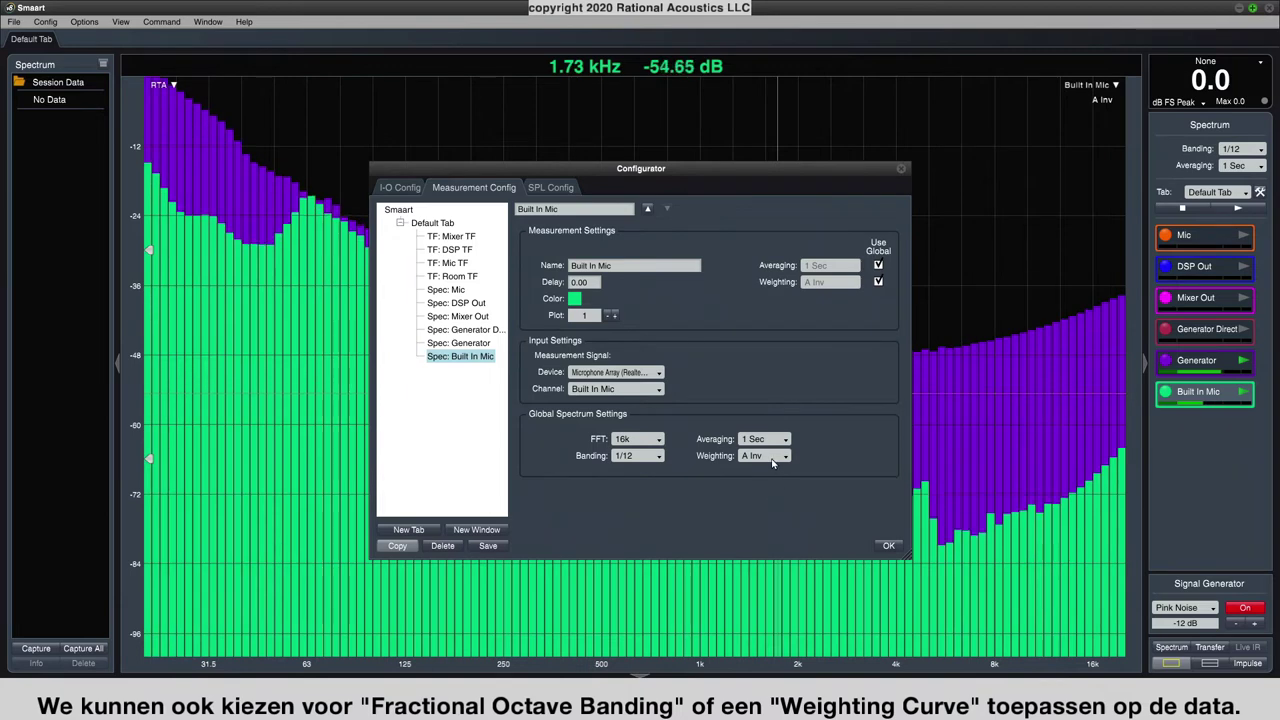
left_click(762, 456)
left_click(762, 505)
left_click(766, 457)
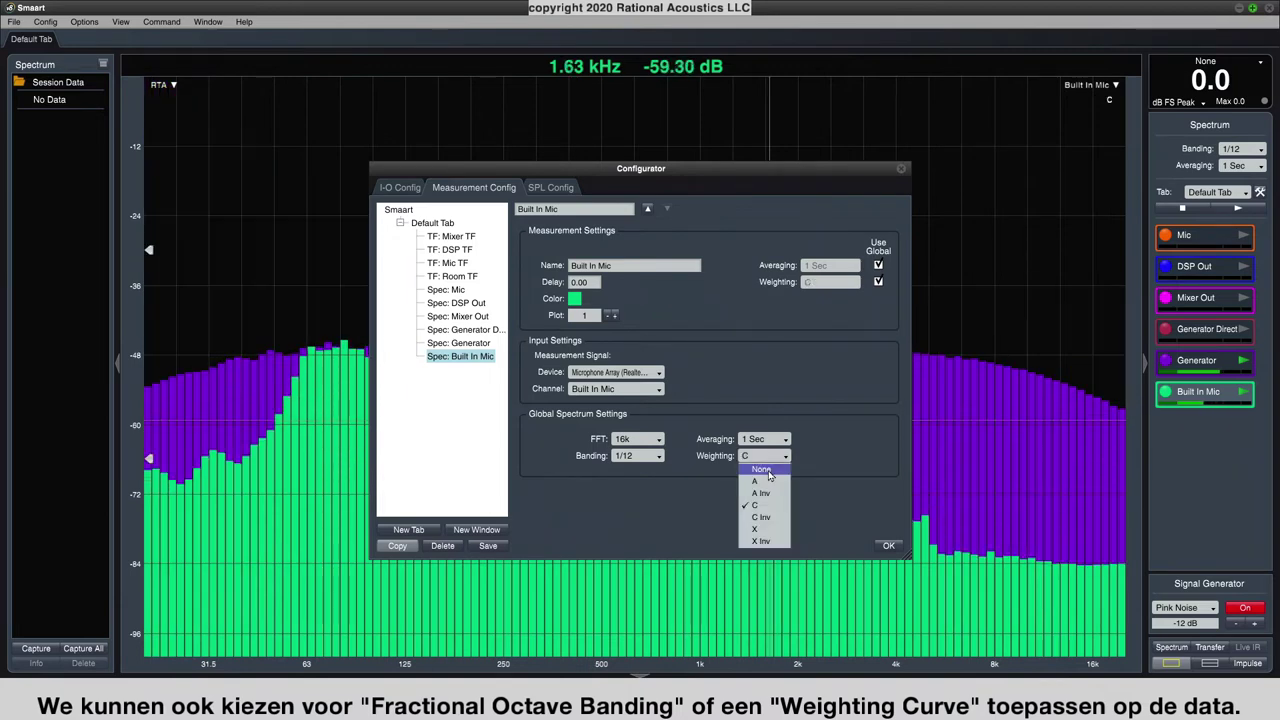
left_click(762, 470)
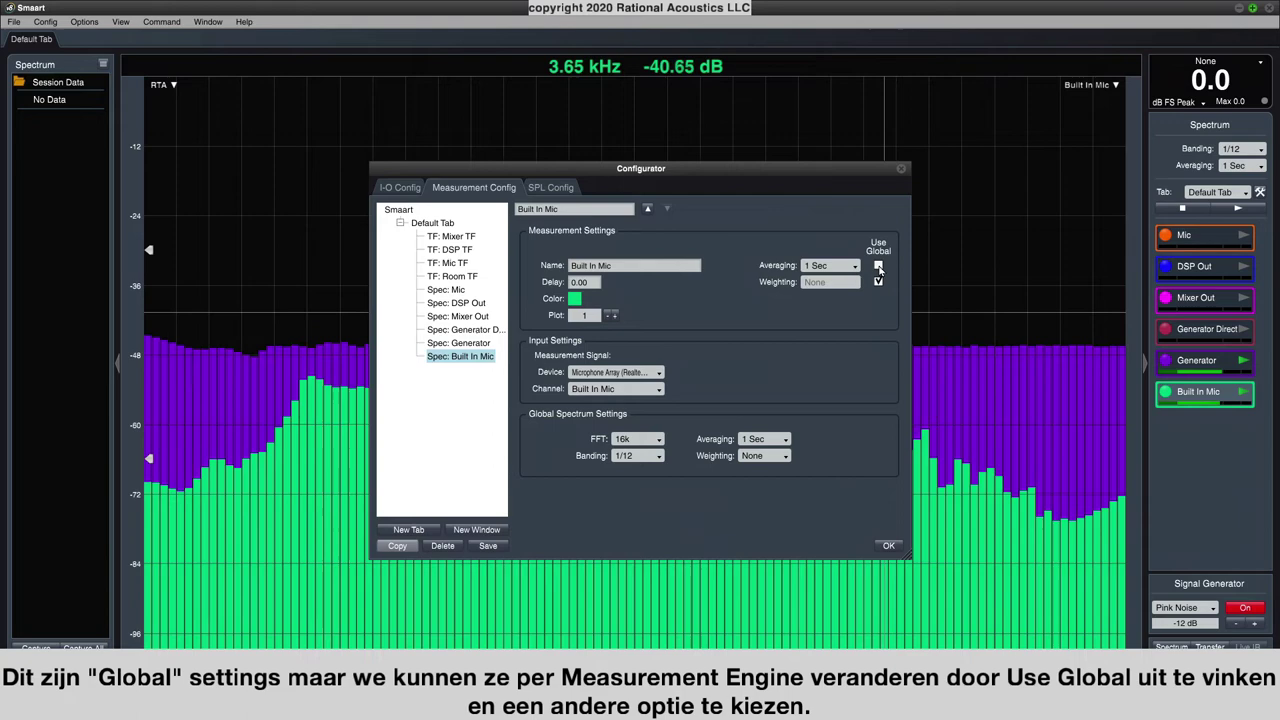
Briefly give Built In Mic its own None averaging, then tick Use Global and confirm with OK.
left_click(879, 267)
left_click(830, 265)
left_click(843, 285)
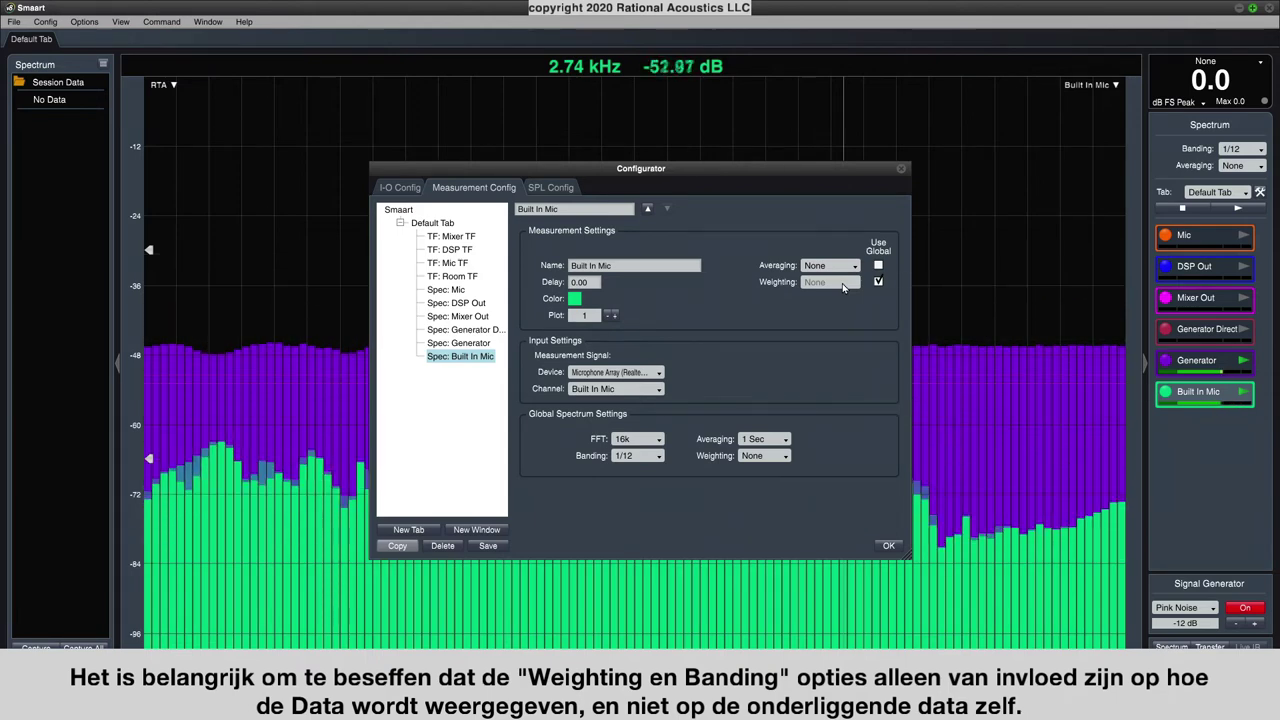
left_click(878, 265)
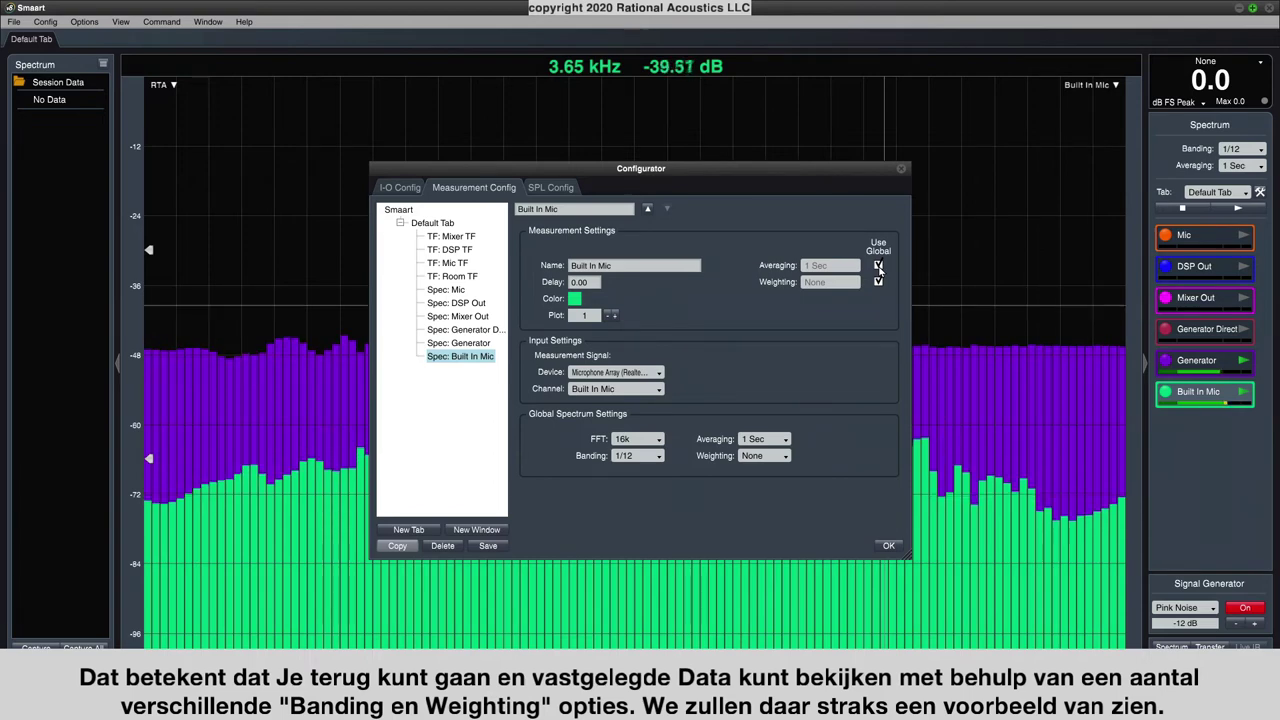
left_click(889, 547)
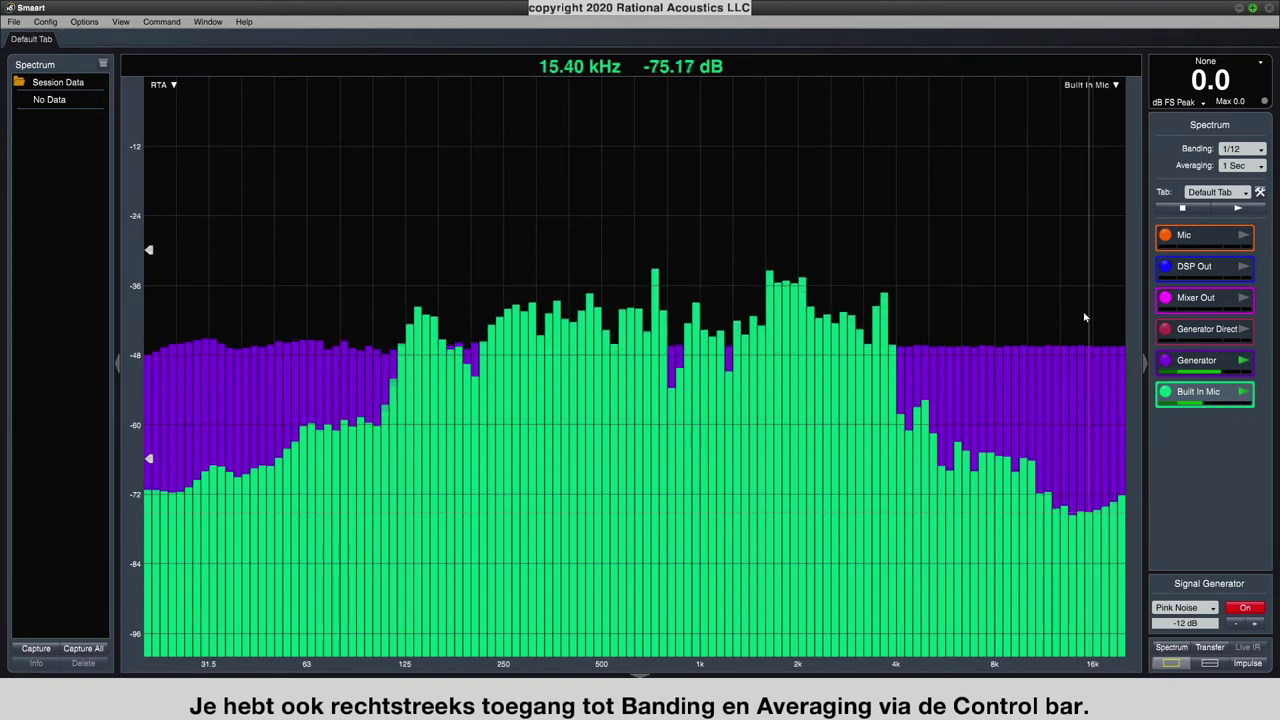
Choose 1/6 banding in the Control bar, then step with arrow keys through 1/12, 1/3 and none to Oct.
left_click(1243, 150)
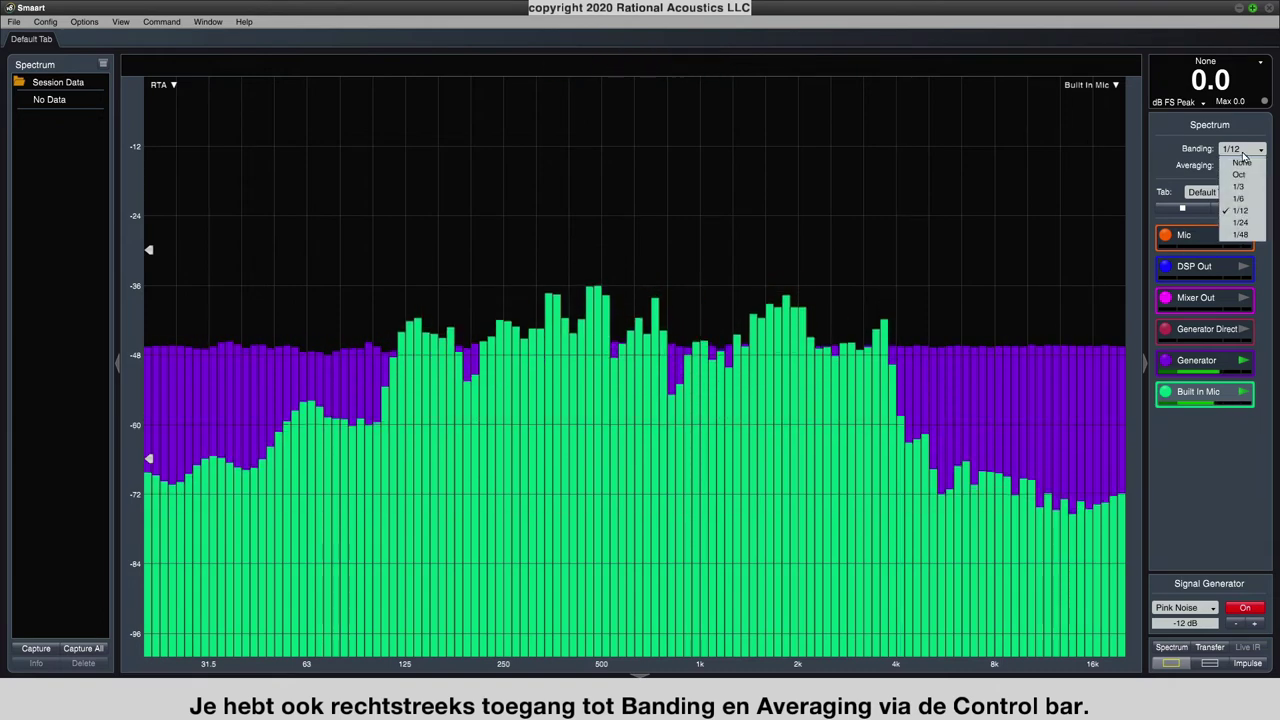
left_click(1246, 199)
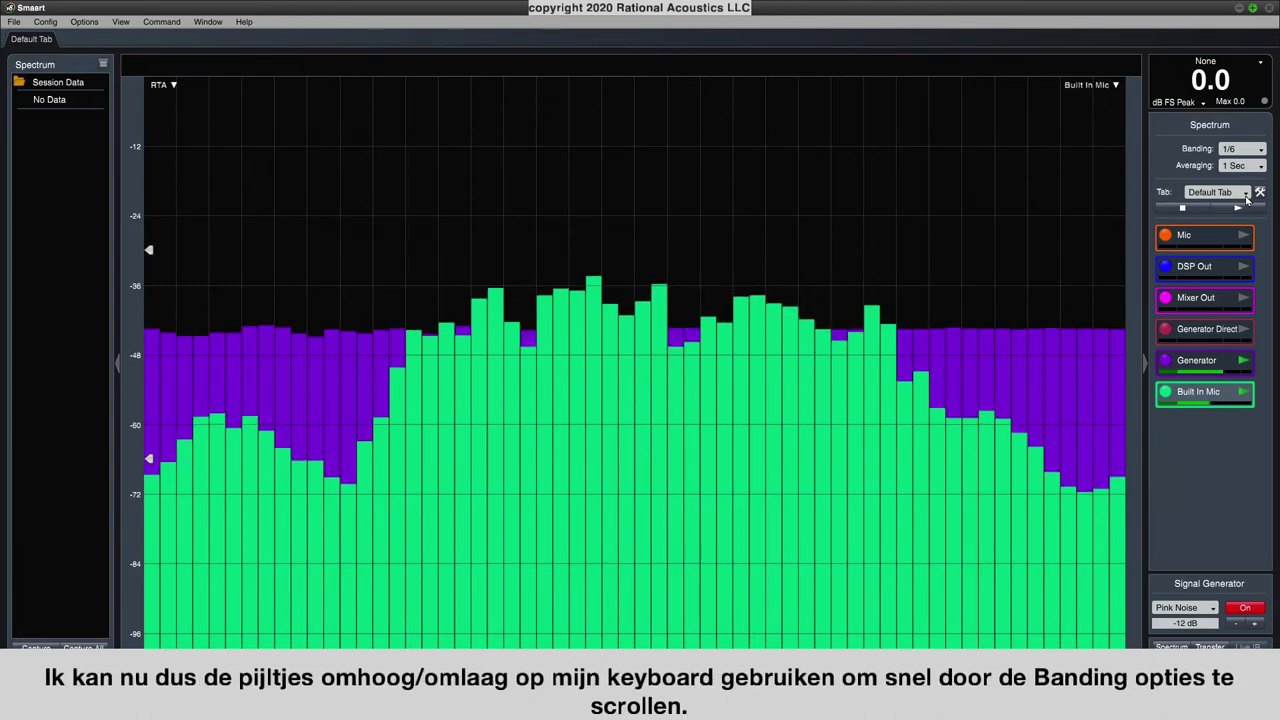
key("Down")
key("Down")
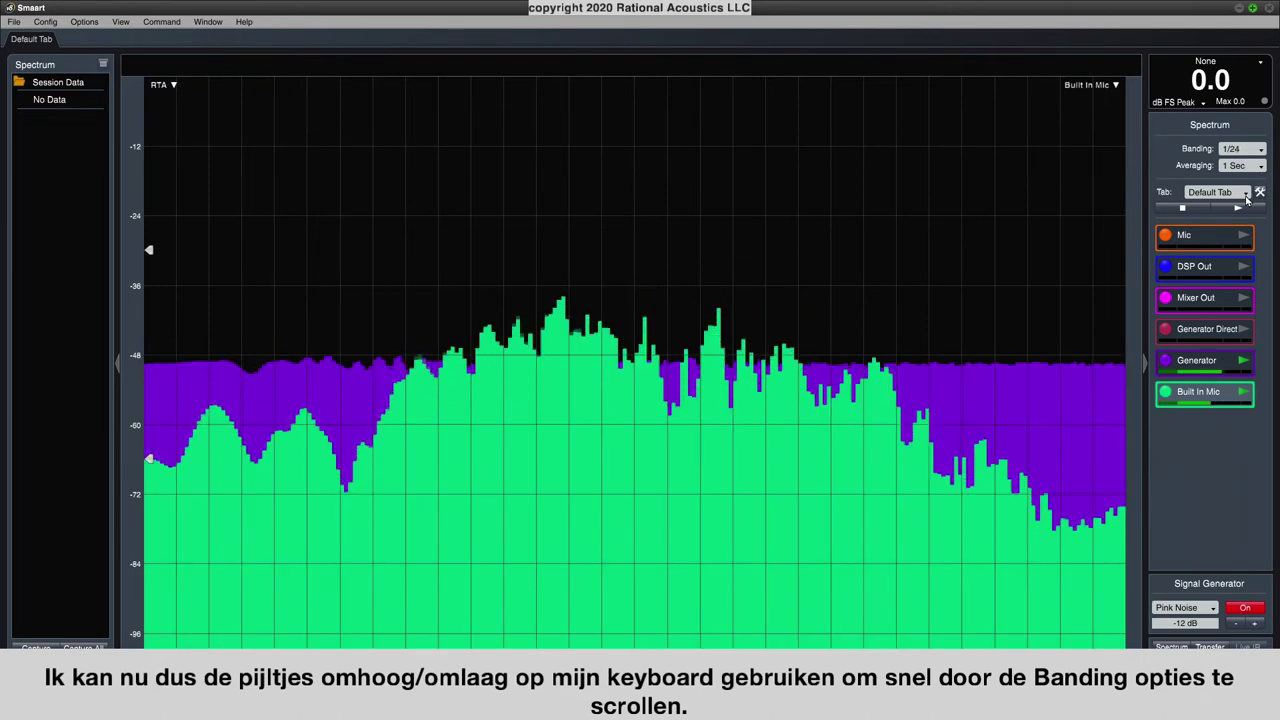
key("Up")
key("Up")
key("Up")
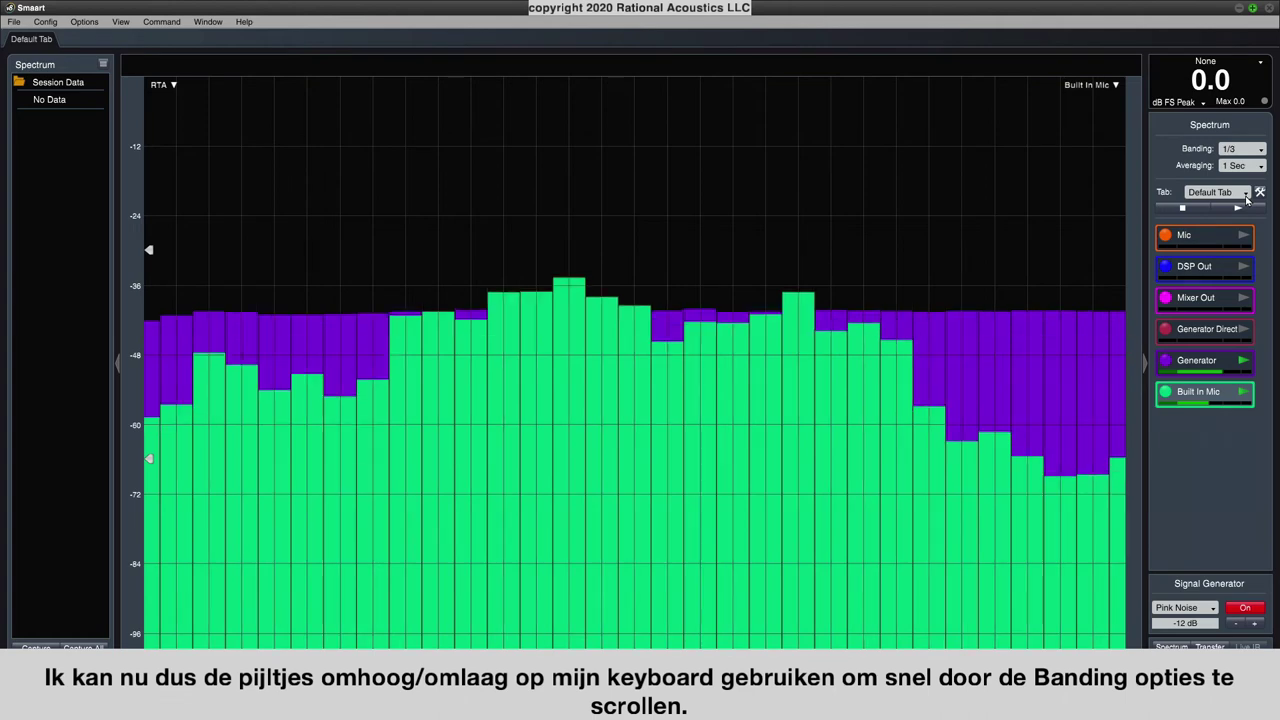
key("Up")
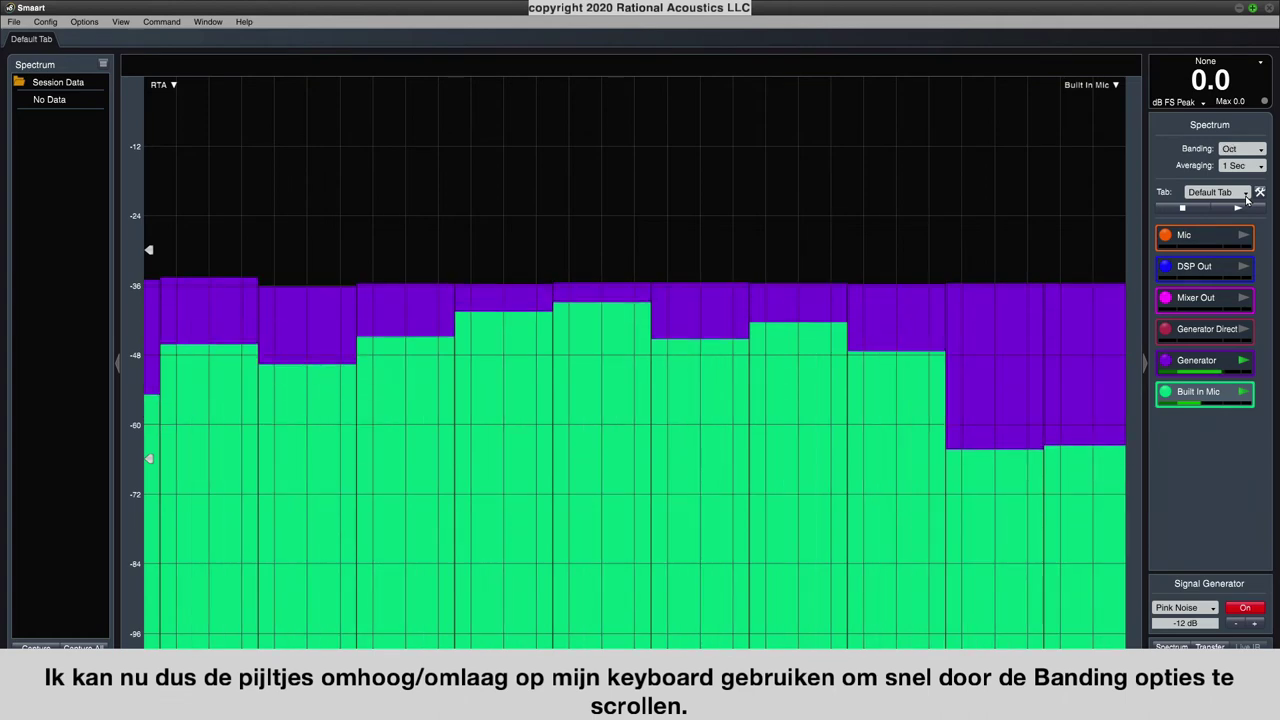
key("Up")
key("Down")
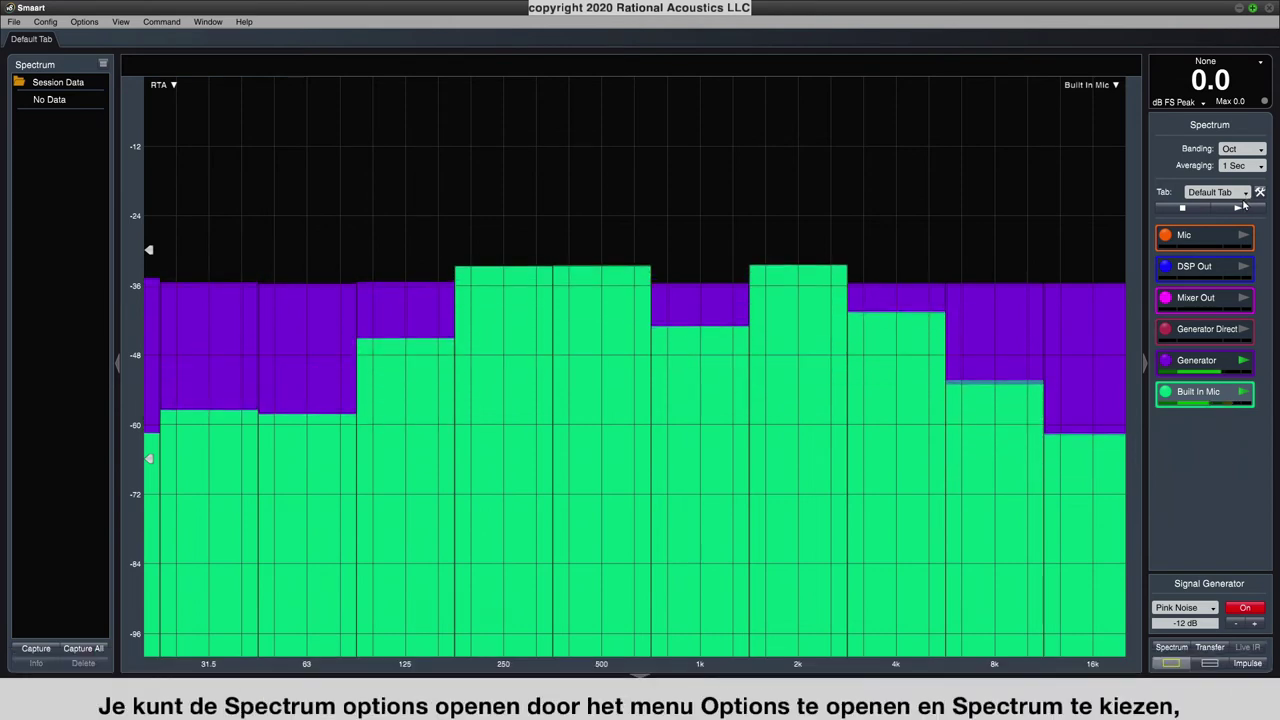
Dismiss the Options menu and open Spectrum options from the Control bar's Spectrum label.
left_click(98, 24)
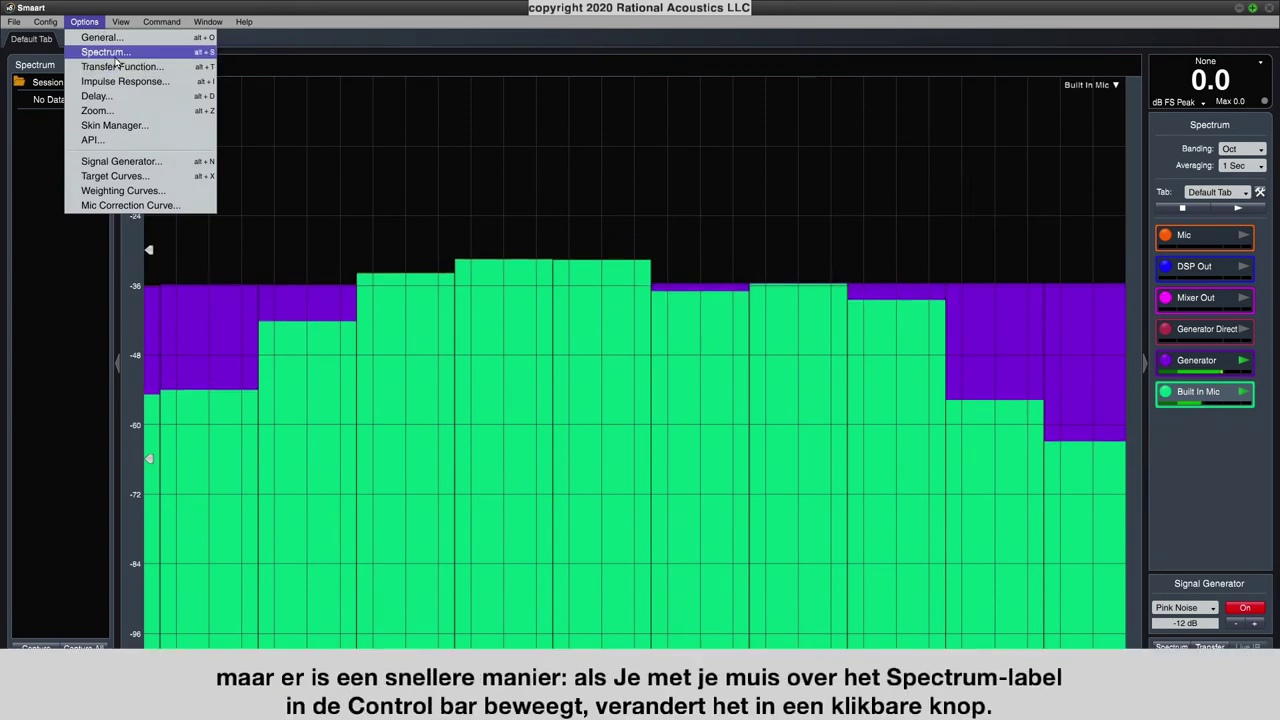
left_click(400, 132)
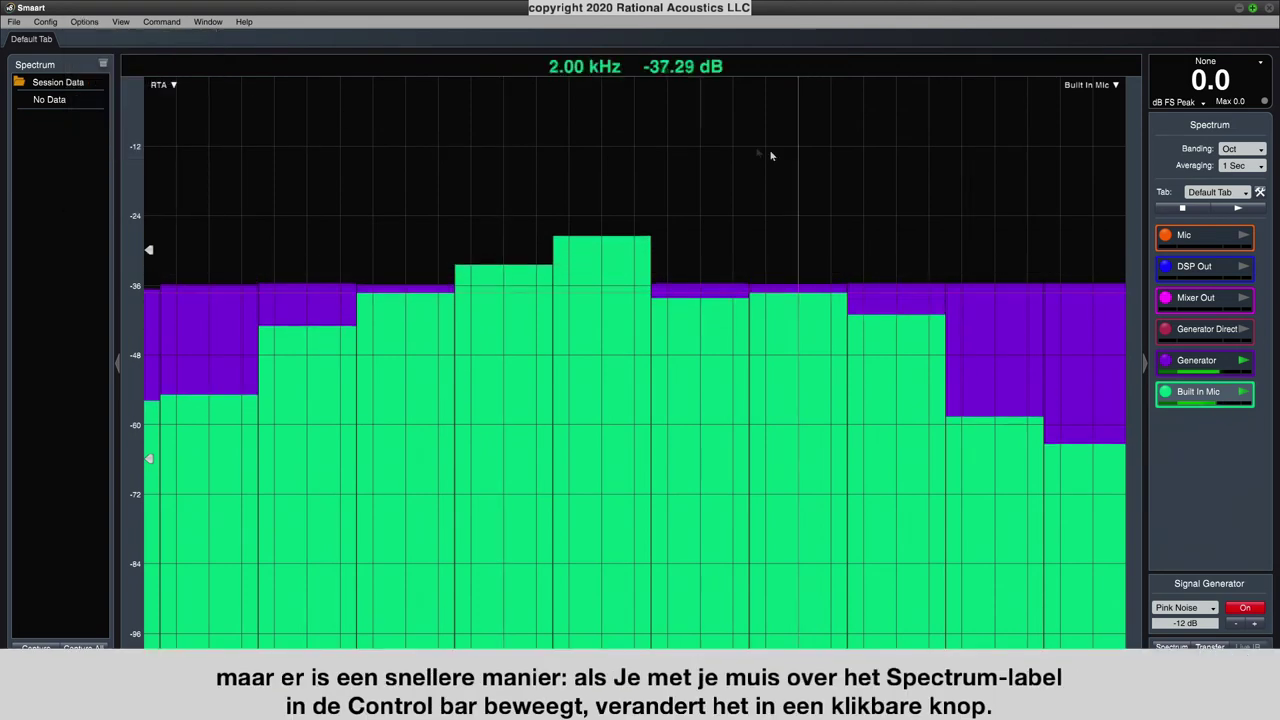
mouse_move(1197, 132)
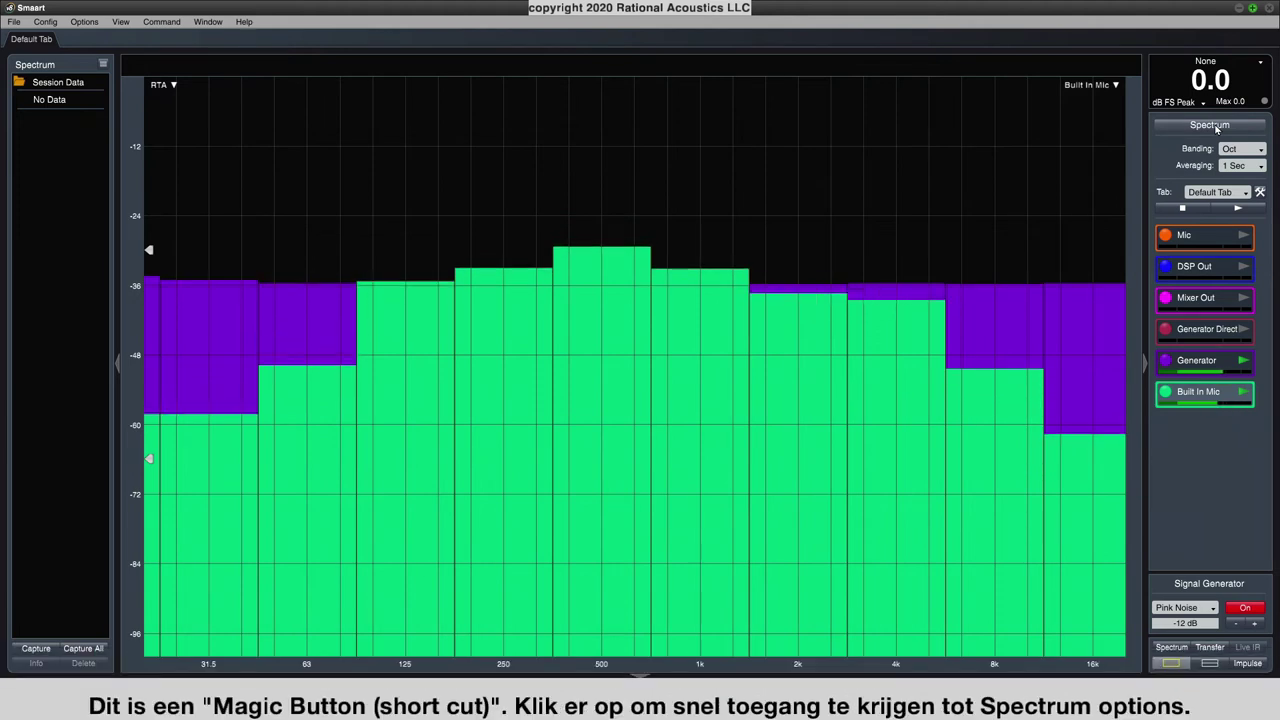
left_click(1212, 125)
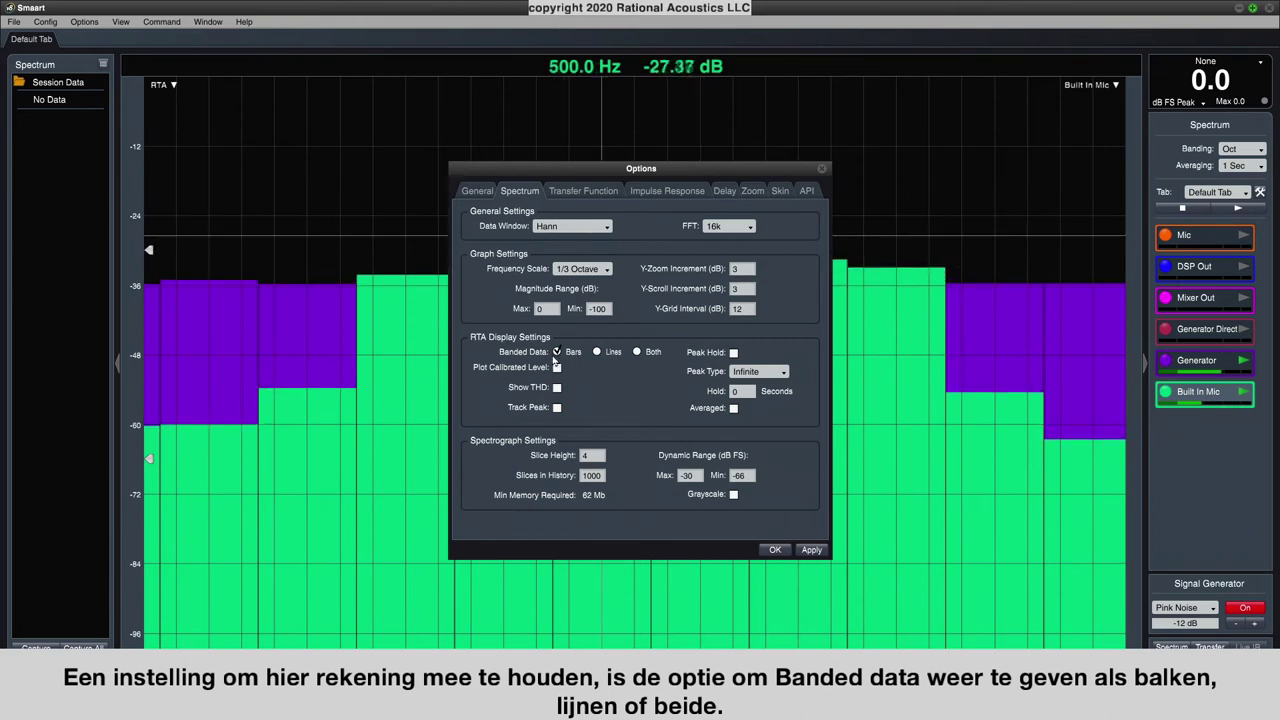
Set Banded Data display to Both and apply the change.
left_click(638, 352)
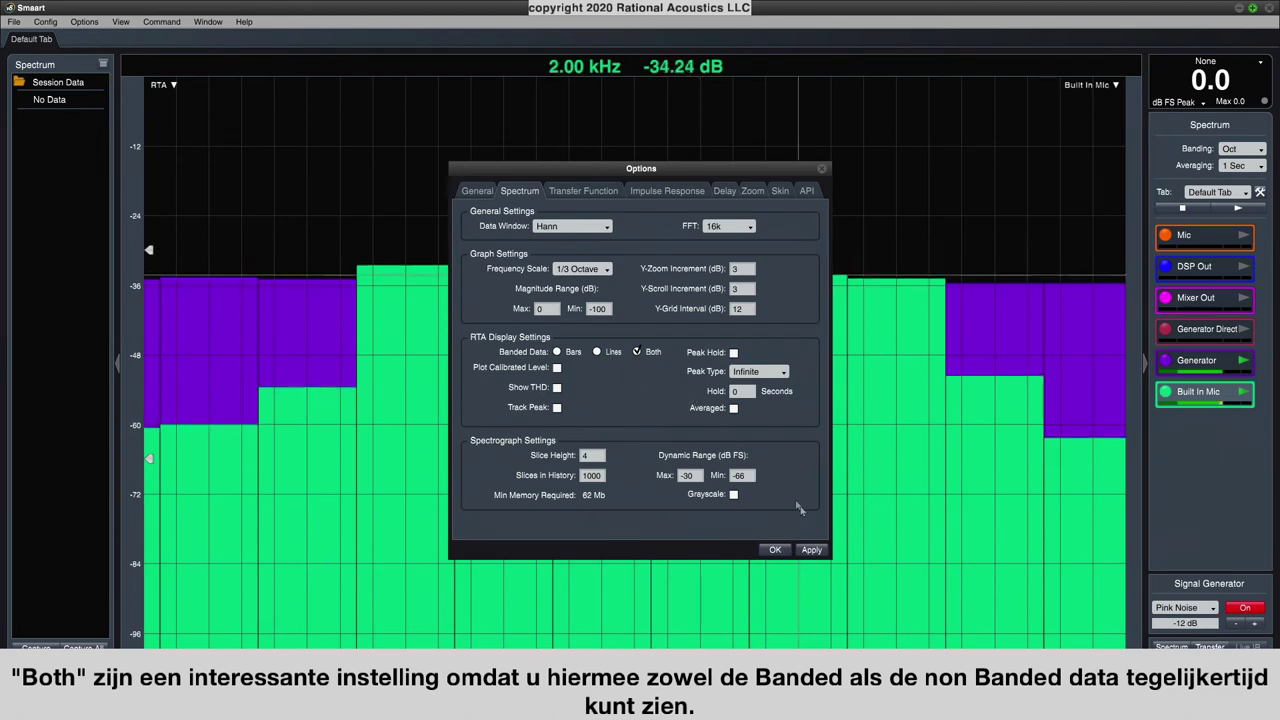
left_click(800, 550)
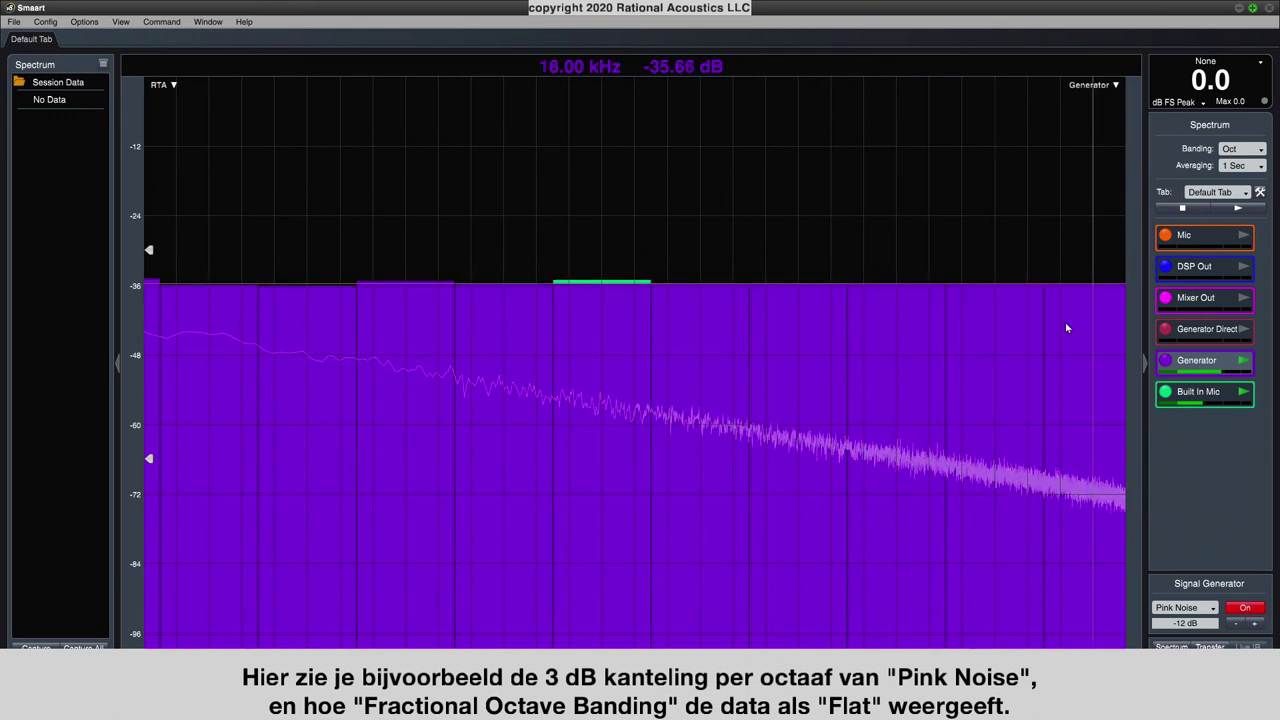
Set the Spectrum options to draw banded data as Lines and apply it.
left_click(1209, 131)
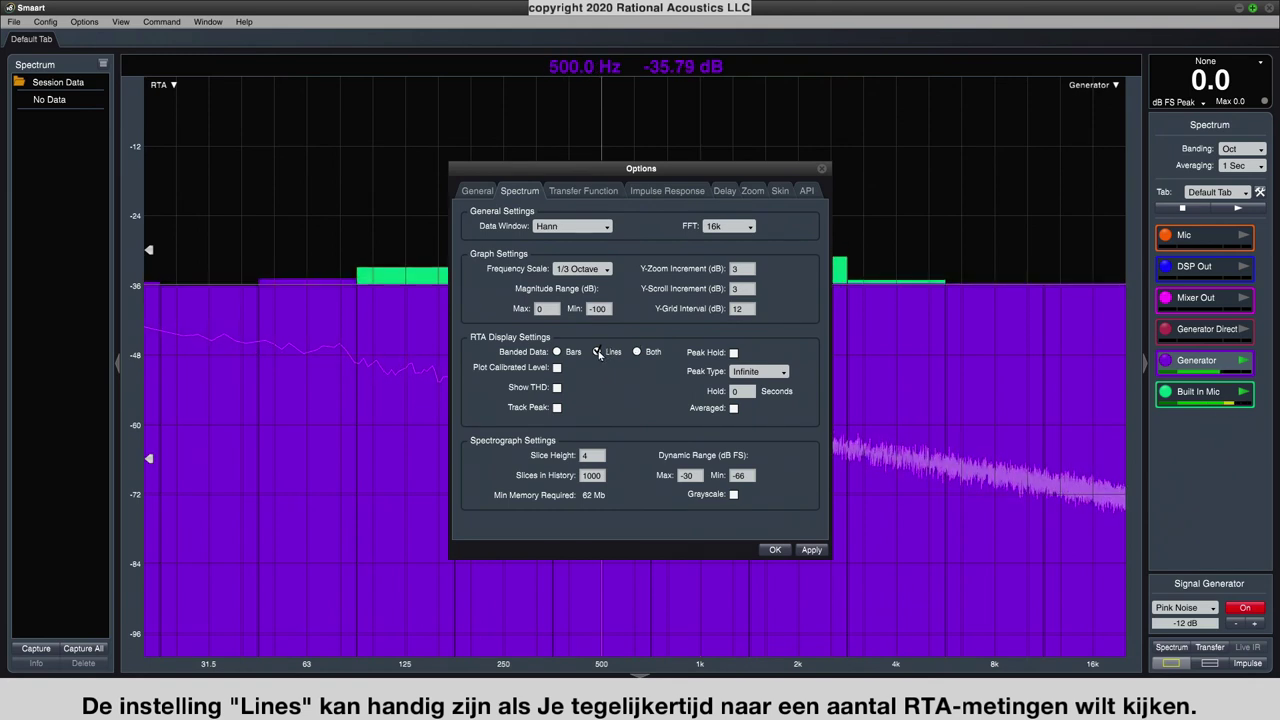
left_click(808, 550)
left_click(774, 550)
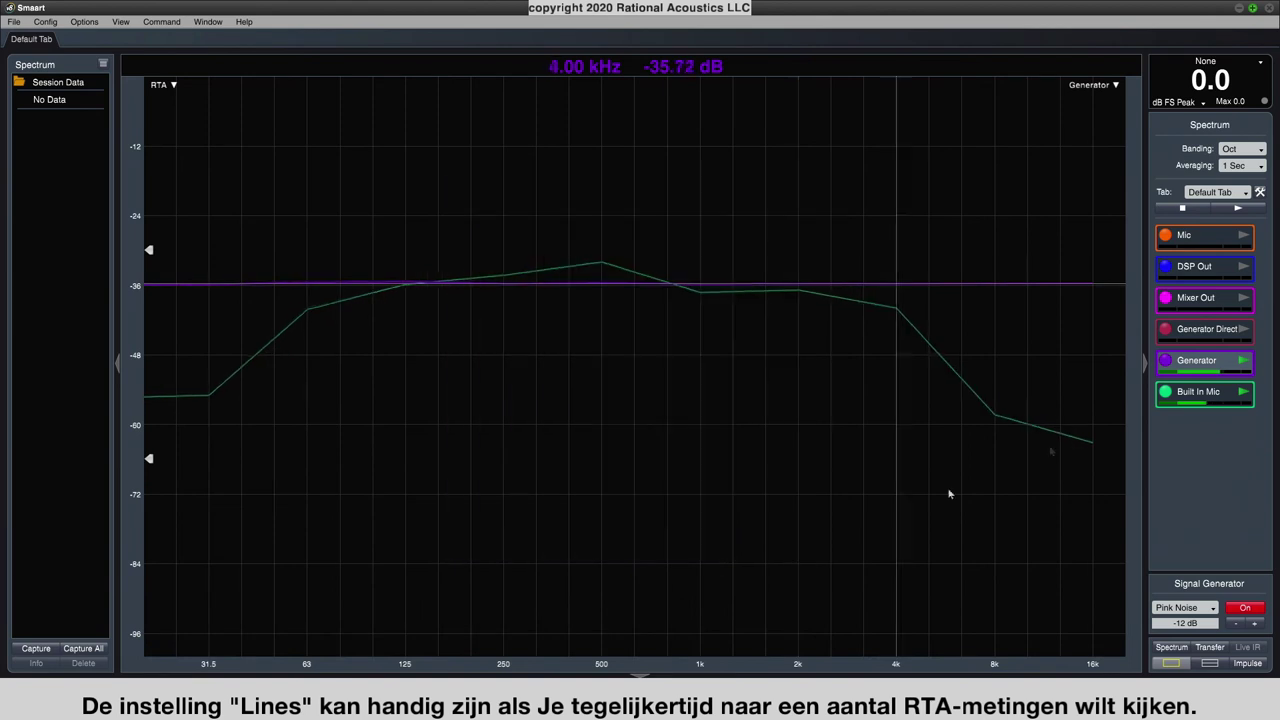
Start the Generator Direct, Mixer Out, DSP Out and Mic engines, keeping averaging at 1 Sec.
left_click(1243, 329)
left_click(1243, 297)
left_click(1243, 266)
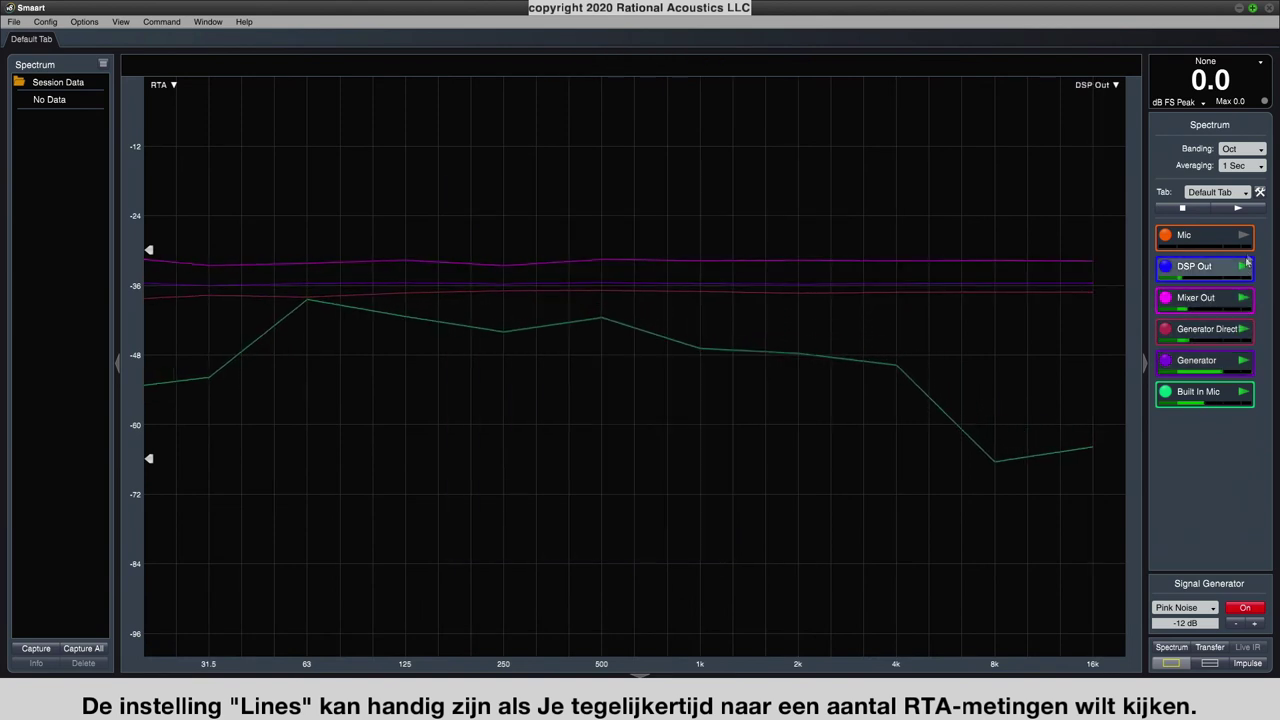
left_click(1243, 235)
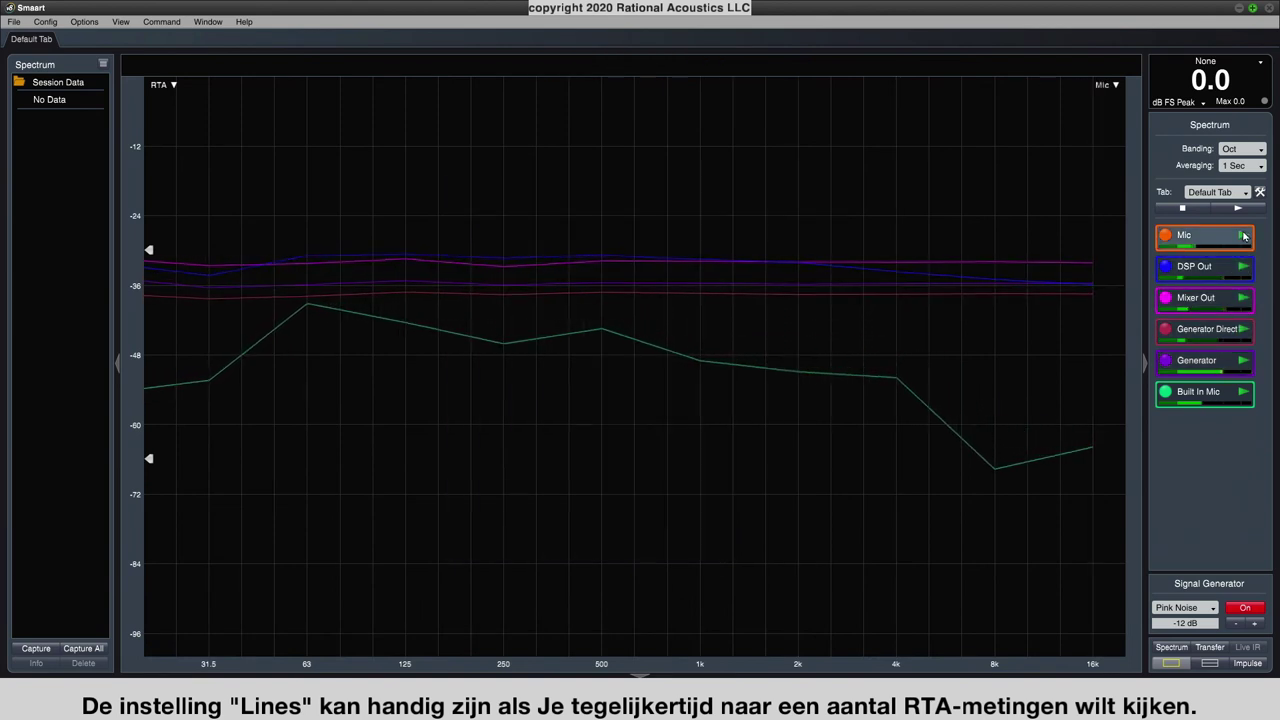
left_click(1255, 167)
left_click(1244, 238)
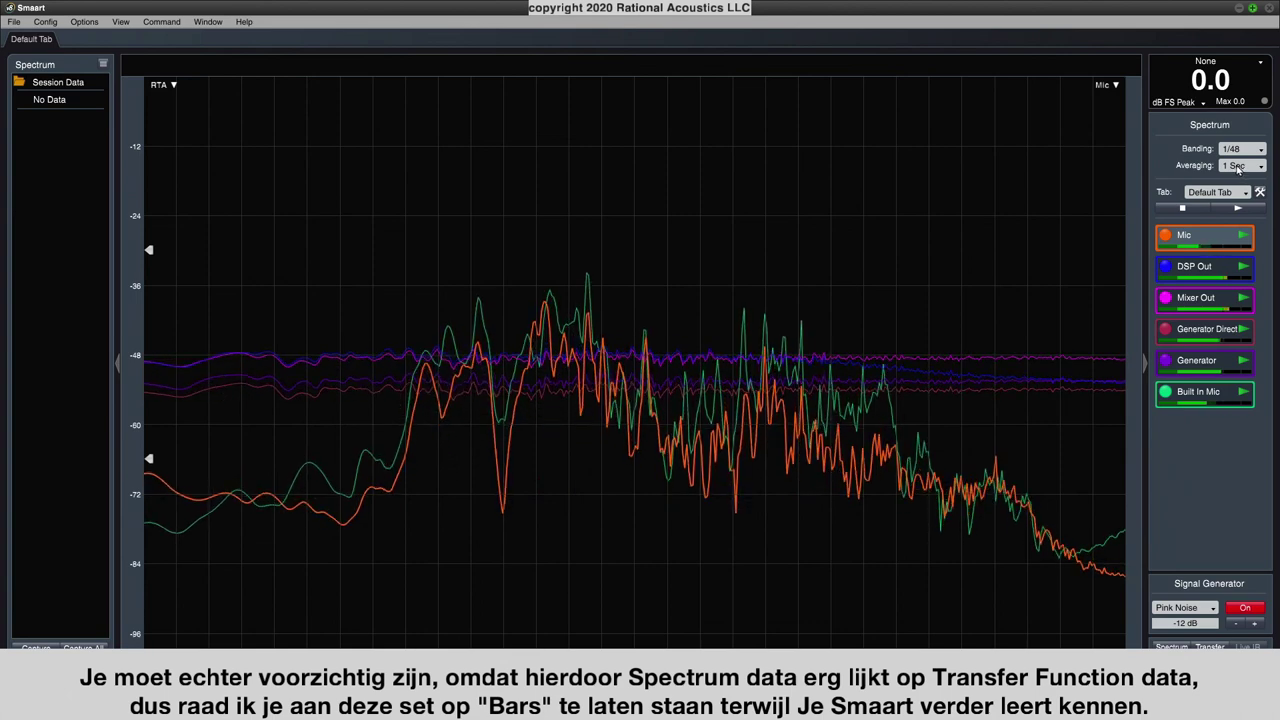
Reopen the Spectrum options from the Control bar to confirm Banded Data is set to Lines.
left_click(1226, 129)
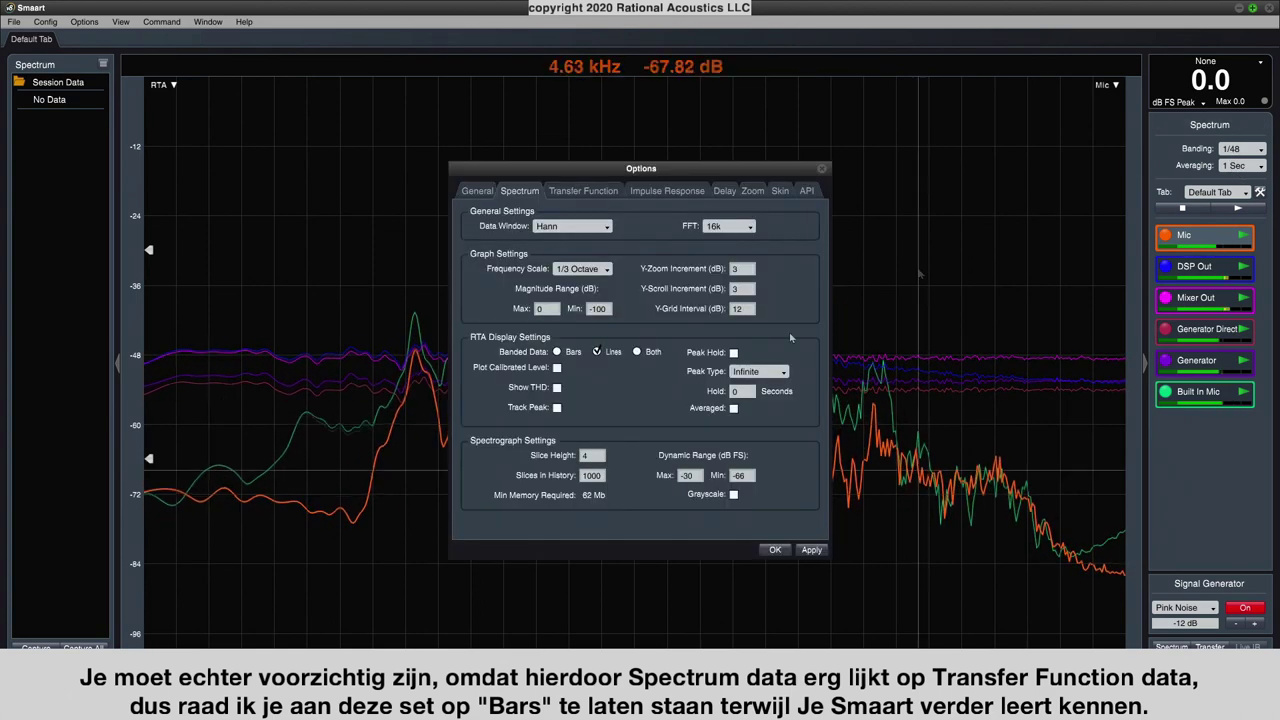